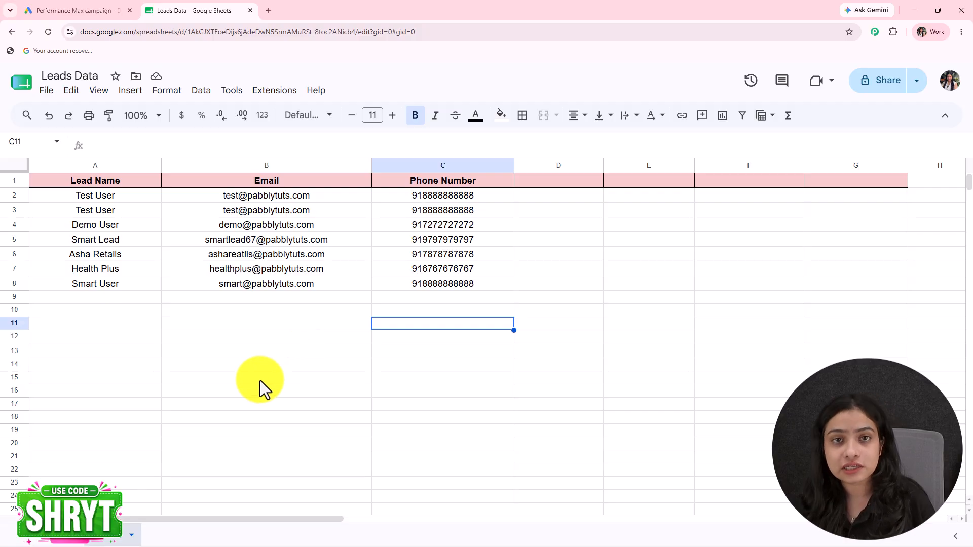
# Compare the Google Ads lead form's Full name, Email and Phone number fields with the Leads Data sheet
pyautogui.click(64, 12)
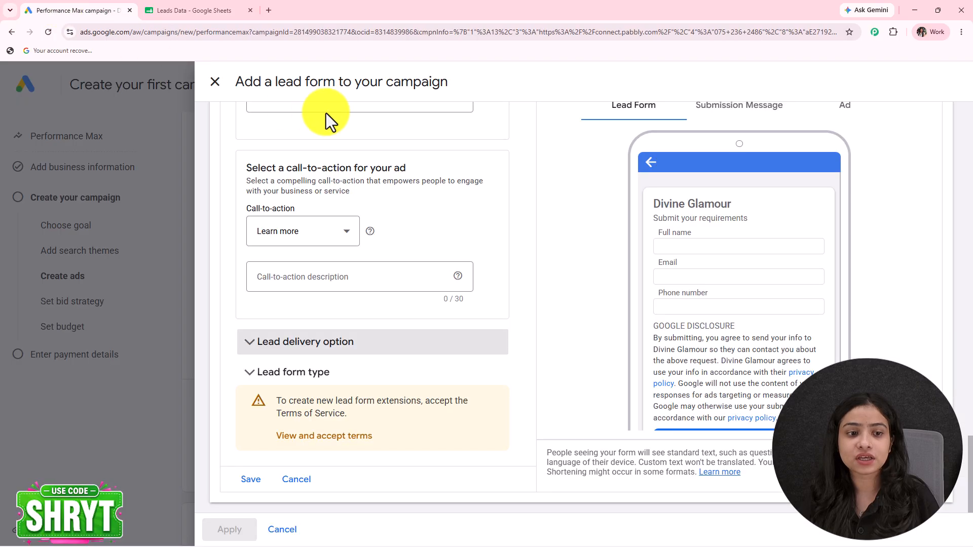
pyautogui.click(175, 10)
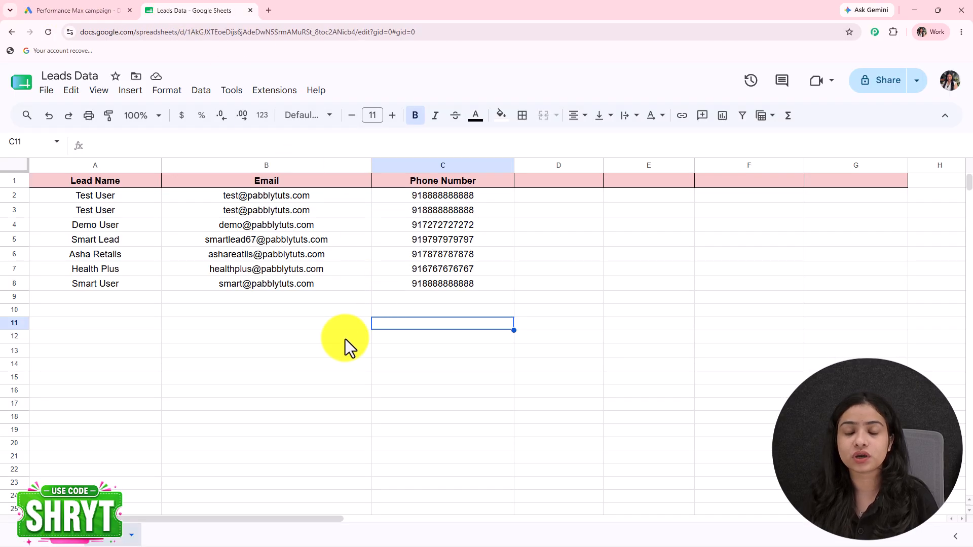
pyautogui.click(95, 11)
pyautogui.scroll(10, 433, 312)
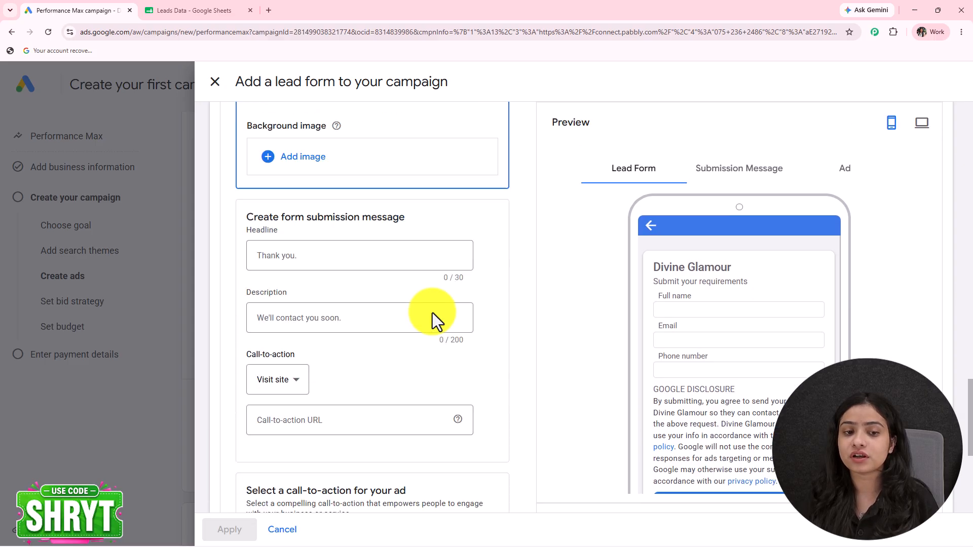
pyautogui.scroll(2, 432, 313)
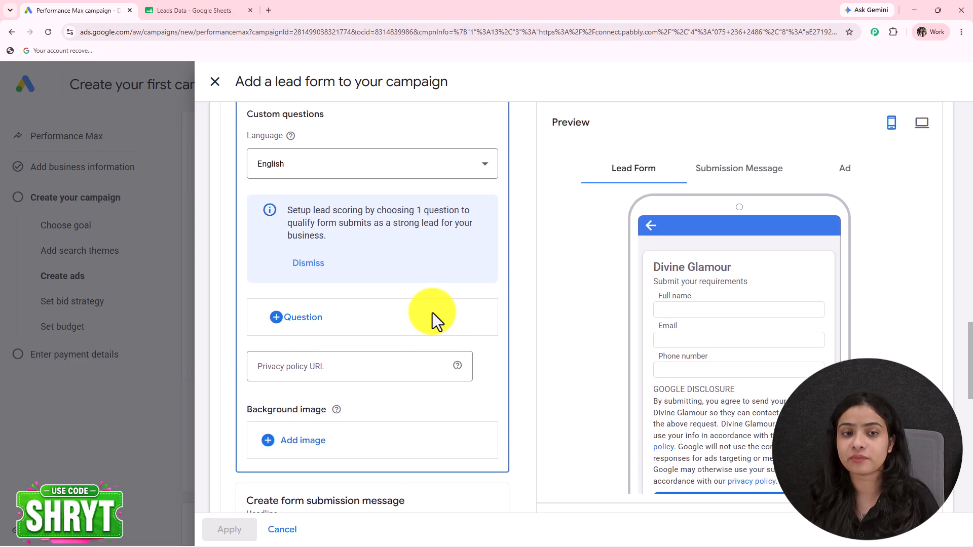
pyautogui.click(213, 10)
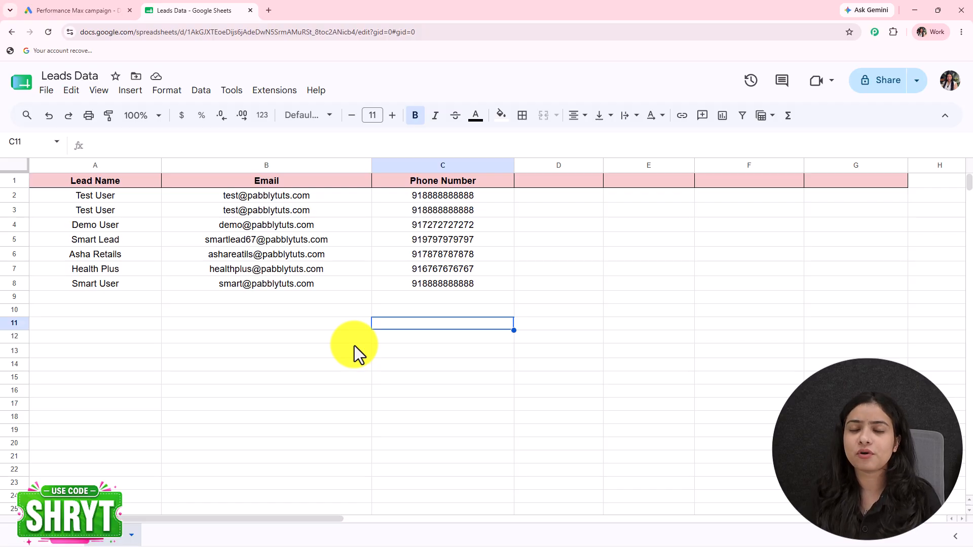
# Load pabbly.com/connect in a new browser tab
pyautogui.click(269, 11)
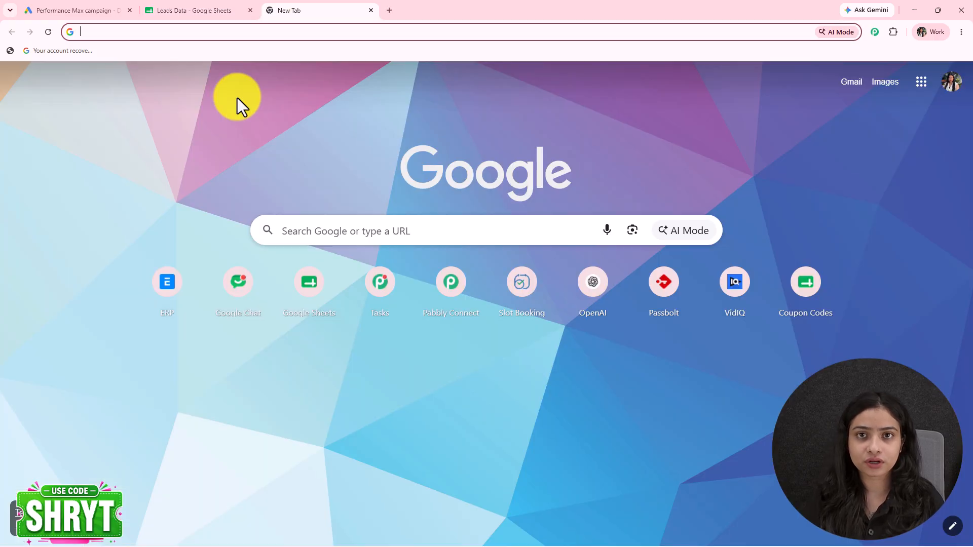
pyautogui.write('pab')
pyautogui.press('Return')
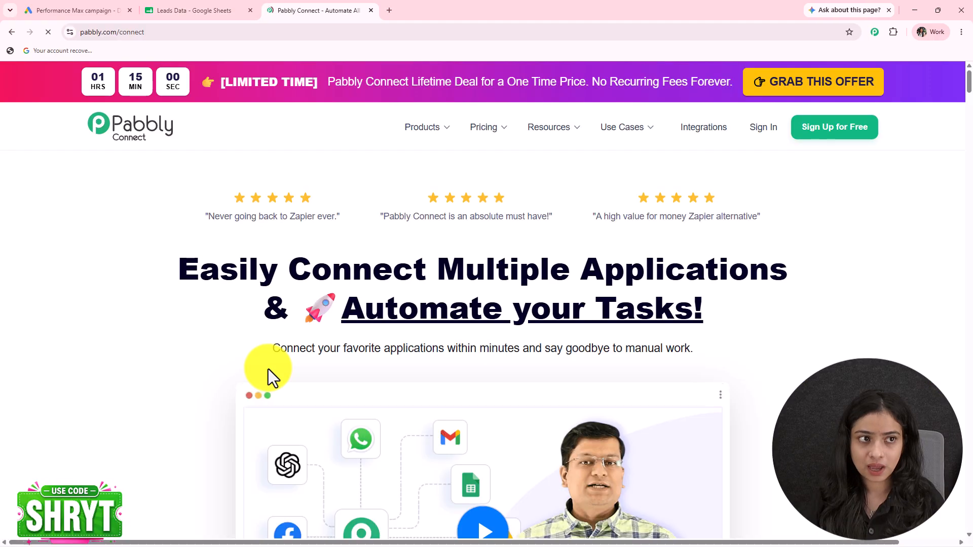
pyautogui.click(152, 31)
pyautogui.moveTo(125, 32); pyautogui.dragTo(185, 32)
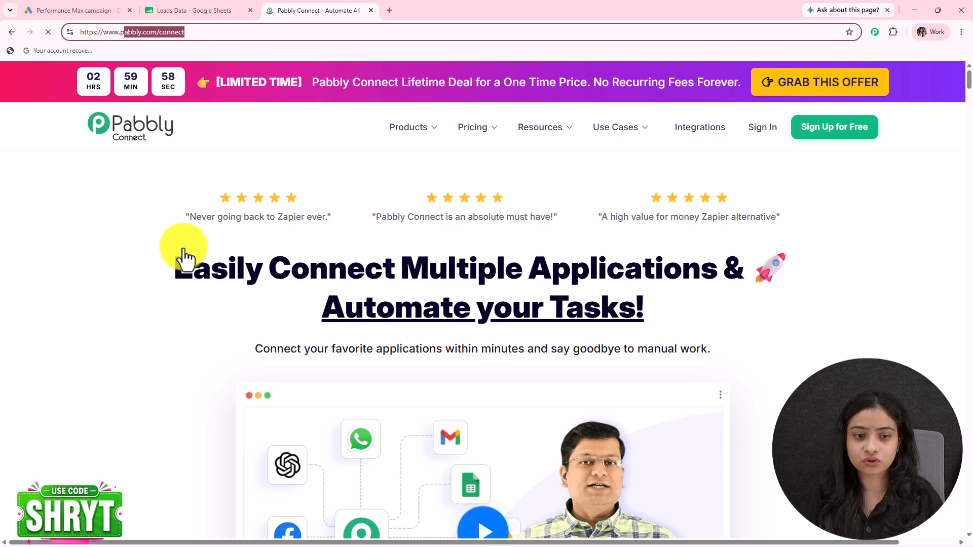
pyautogui.scroll(-1, 724, 249)
pyautogui.scroll(1, 724, 249)
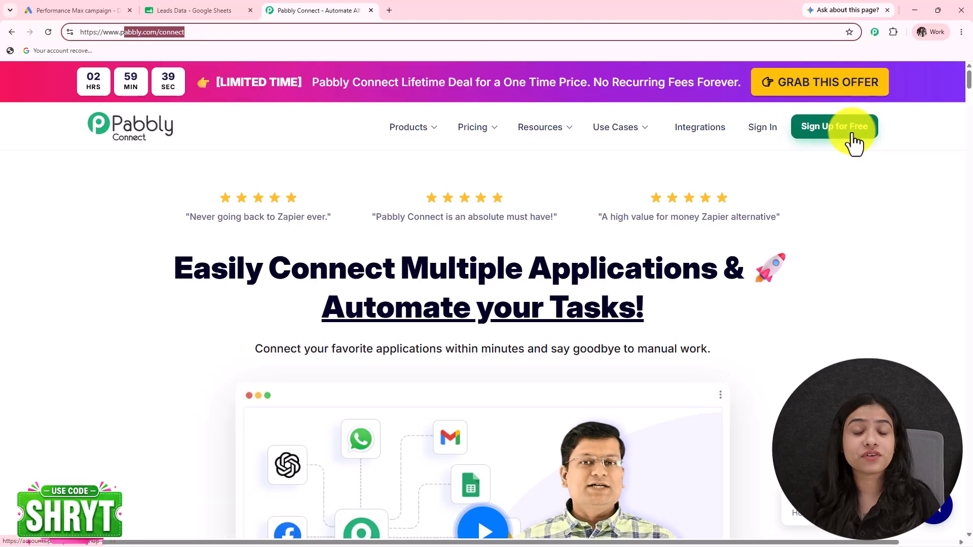
# Browse the Pabbly Connect homepage and go to the Sign In page
pyautogui.scroll(-9, 778, 292)
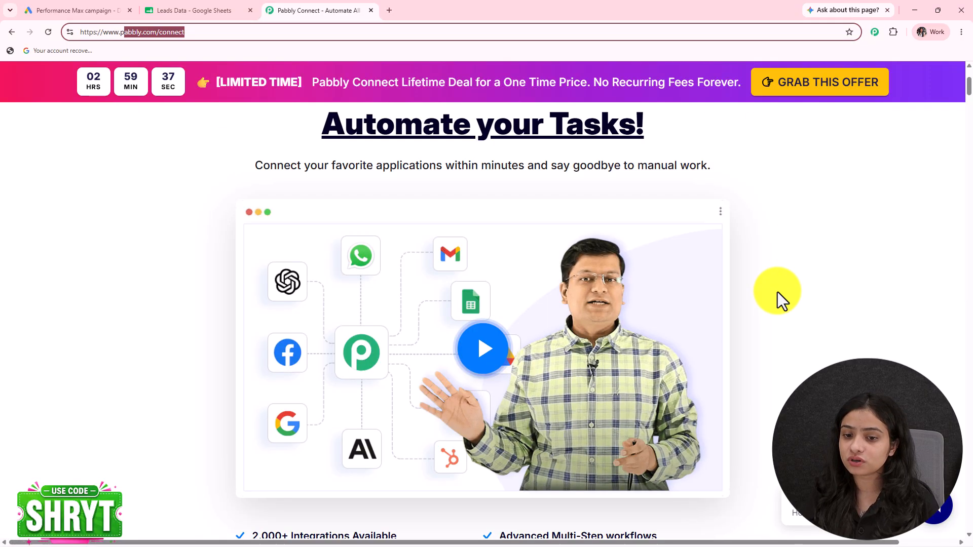
pyautogui.scroll(-5, 779, 294)
pyautogui.scroll(11, 780, 295)
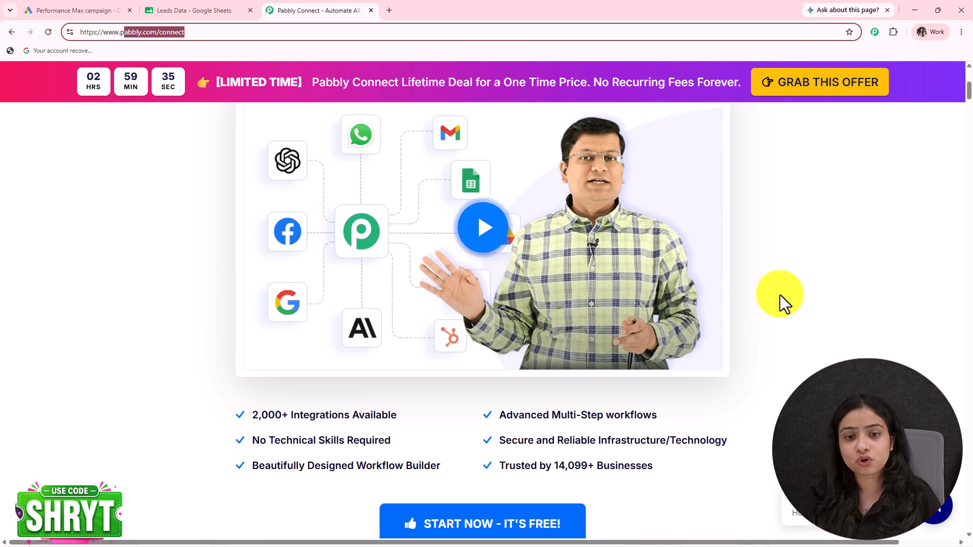
pyautogui.scroll(3, 779, 295)
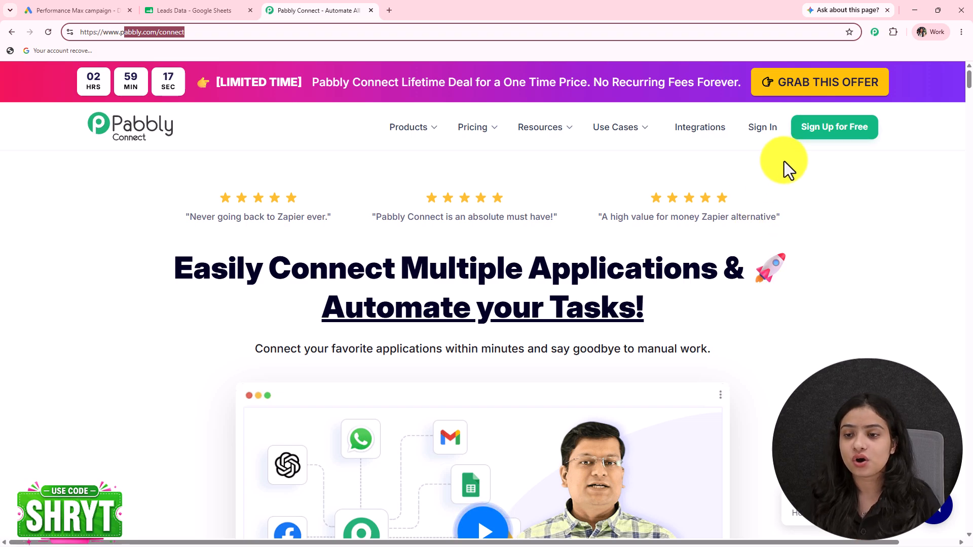
pyautogui.click(770, 133)
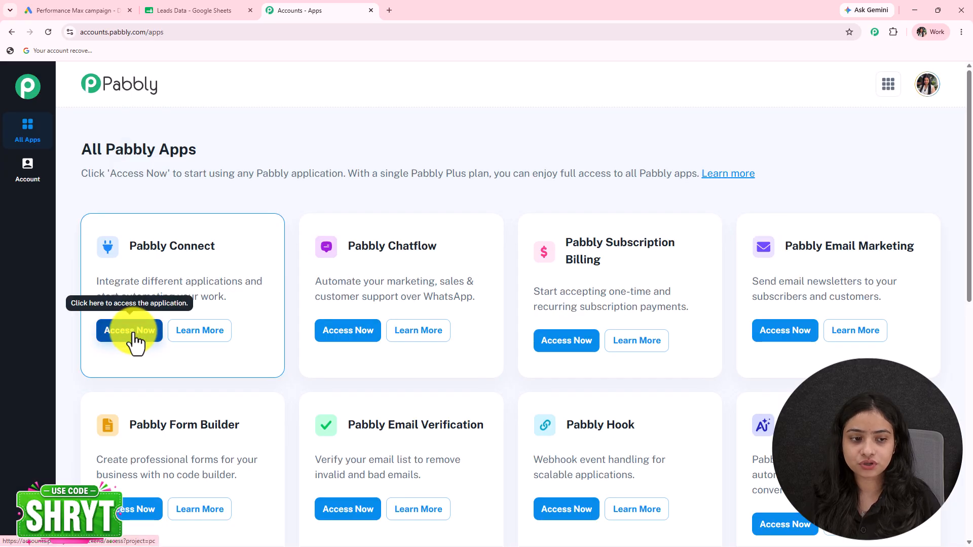
# Open Pabbly Connect with Access Now and show the Create Workflow options
pyautogui.click(133, 335)
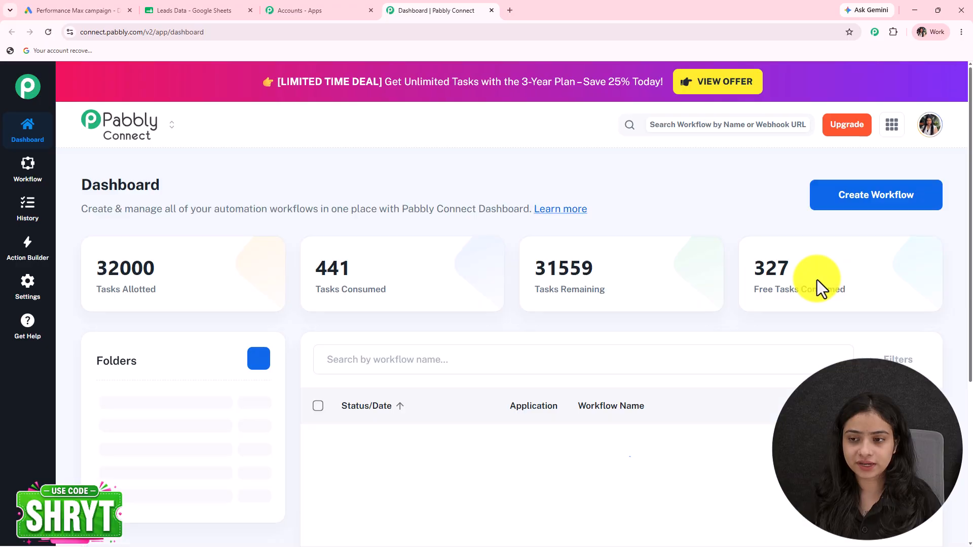
pyautogui.click(878, 208)
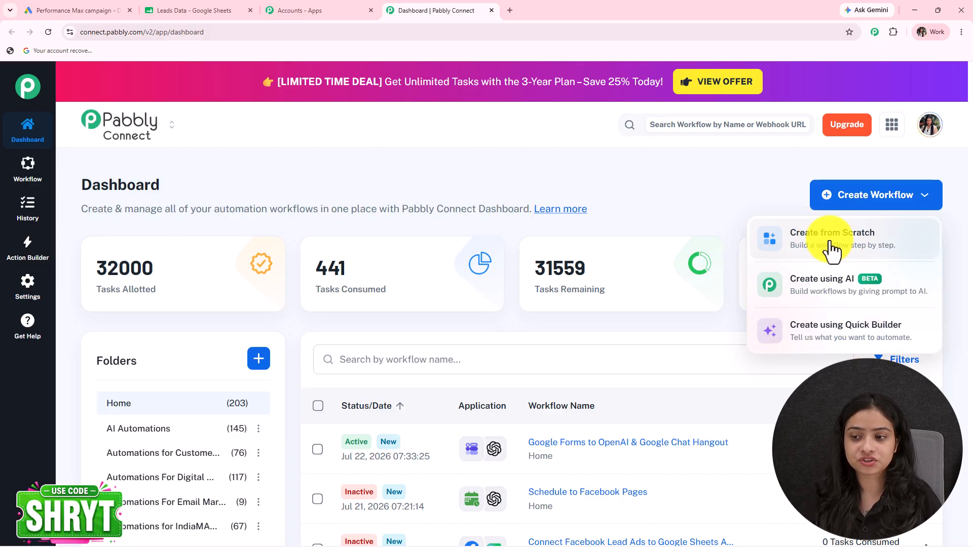
# Start a fresh AI Studio chat and send 'Connect Google Ads with Google Sheets'
pyautogui.click(841, 327)
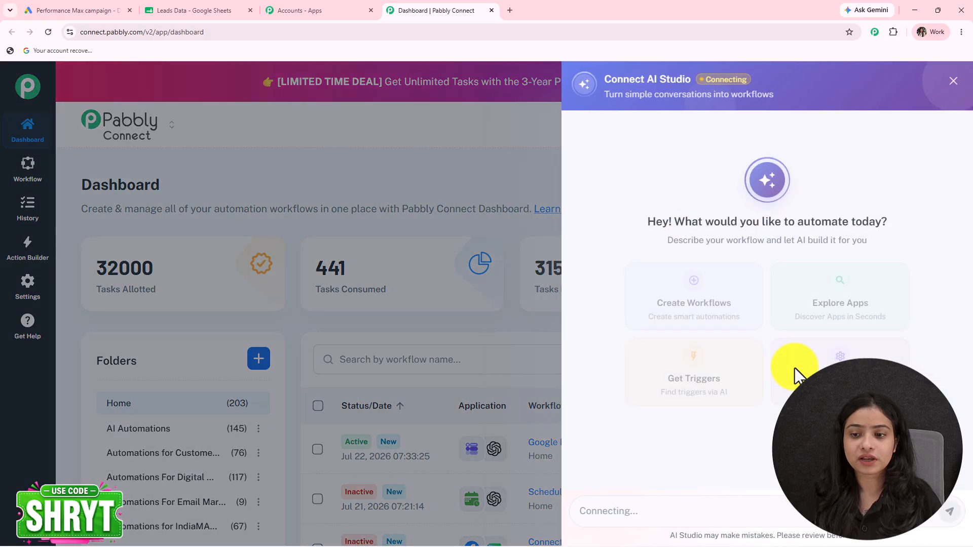
pyautogui.click(908, 132)
pyautogui.click(773, 362)
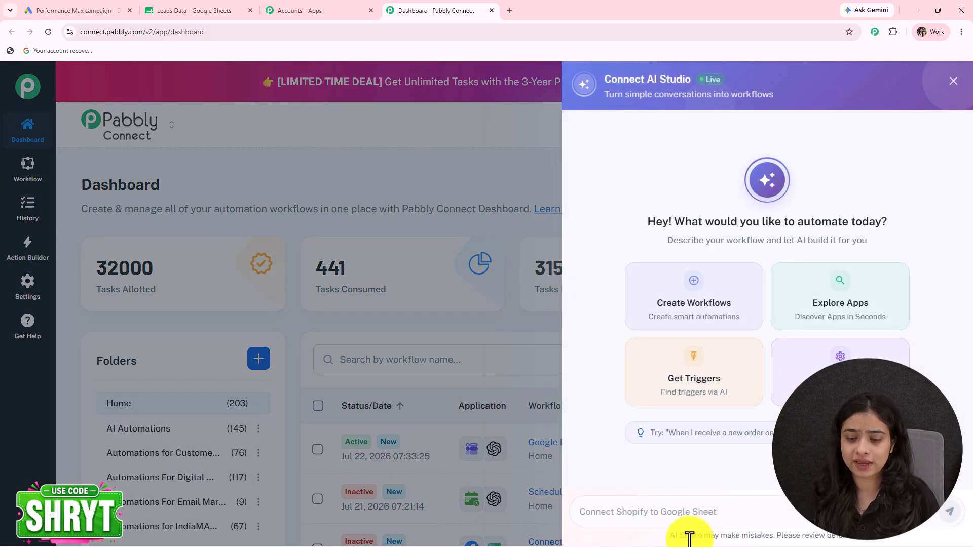
pyautogui.click(647, 513)
pyautogui.write('When')
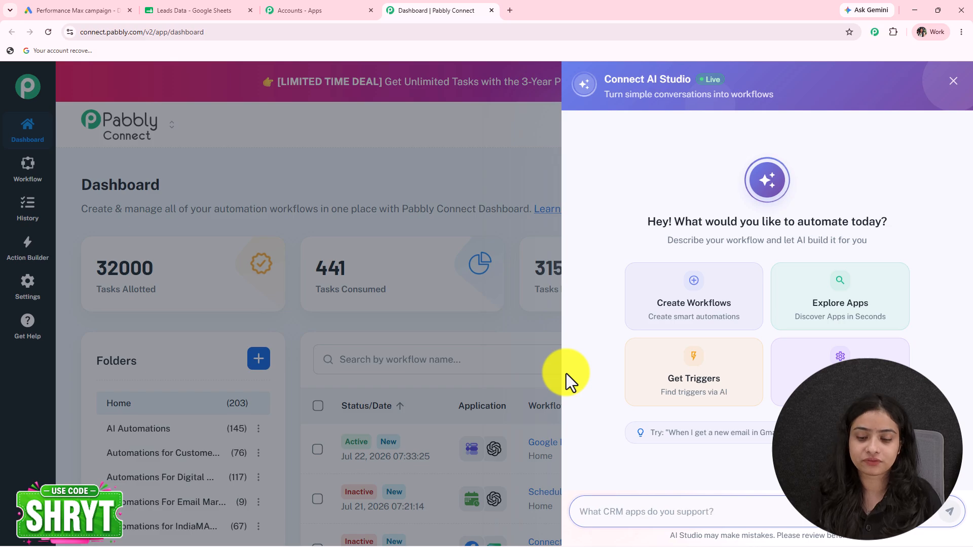
pyautogui.write('Con')
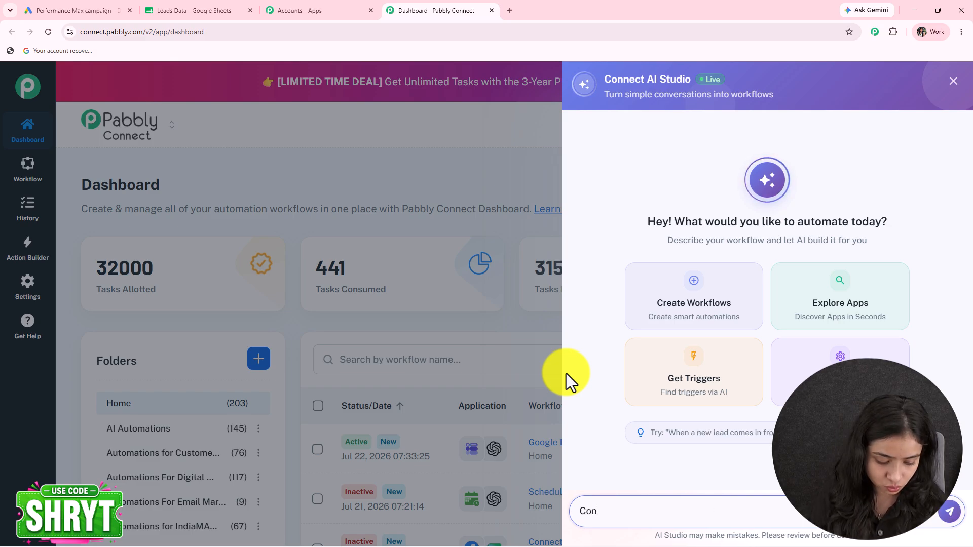
pyautogui.write('nect Google Ads with Google Sheets')
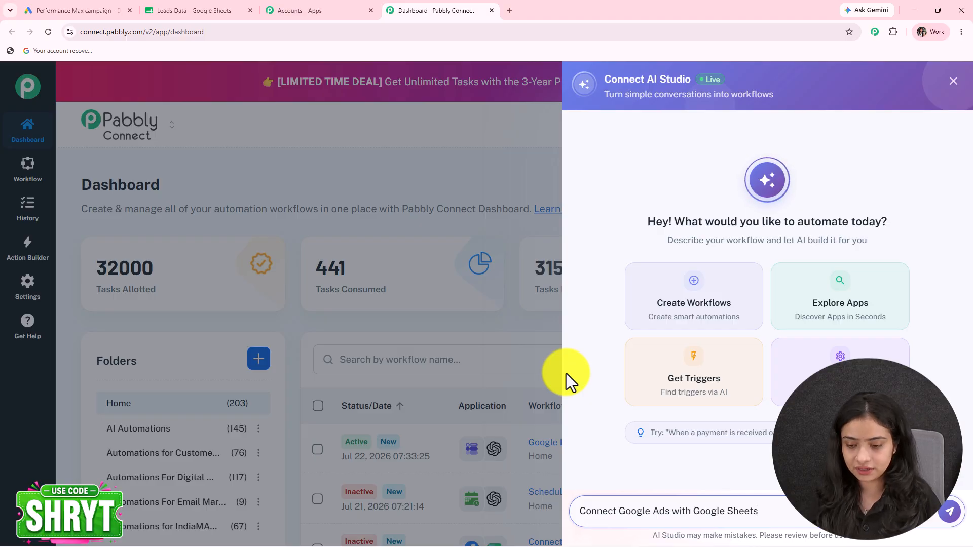
pyautogui.press('Return')
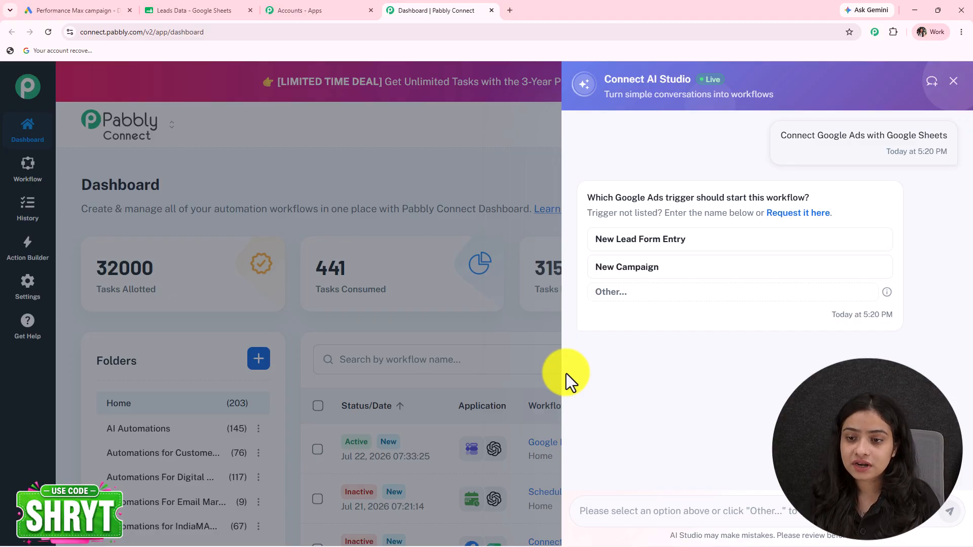
# Pick New Lead Form Entry as trigger and Add New Row as action, then approve creation
pyautogui.click(633, 247)
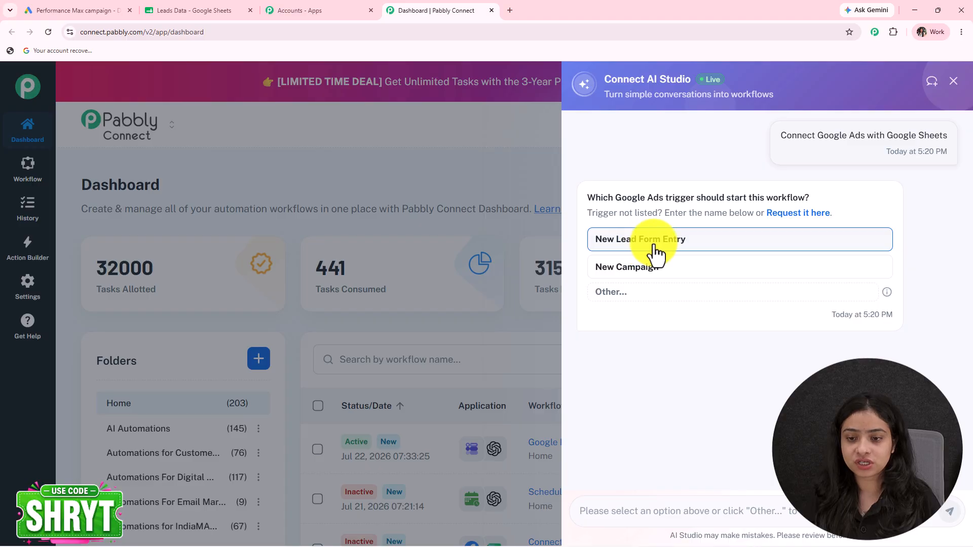
pyautogui.click(655, 252)
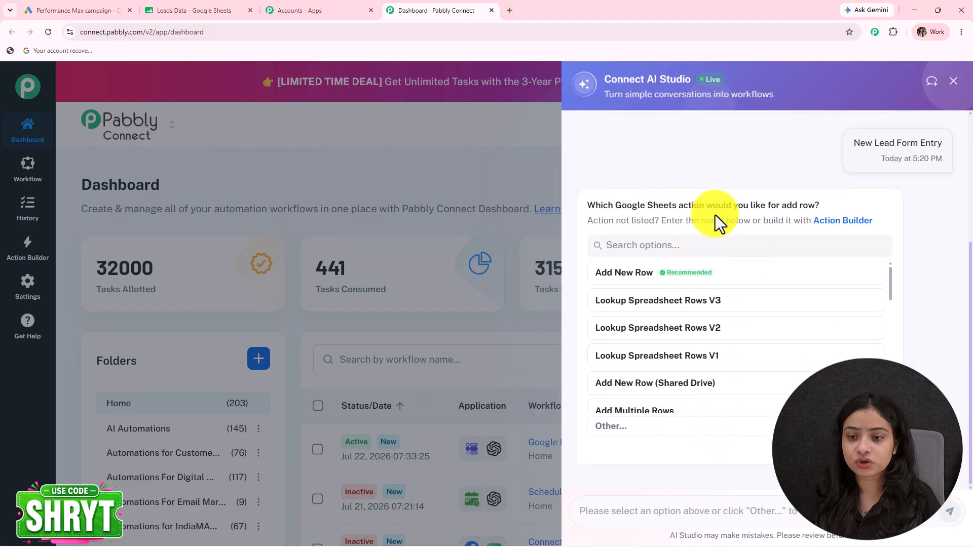
pyautogui.click(628, 272)
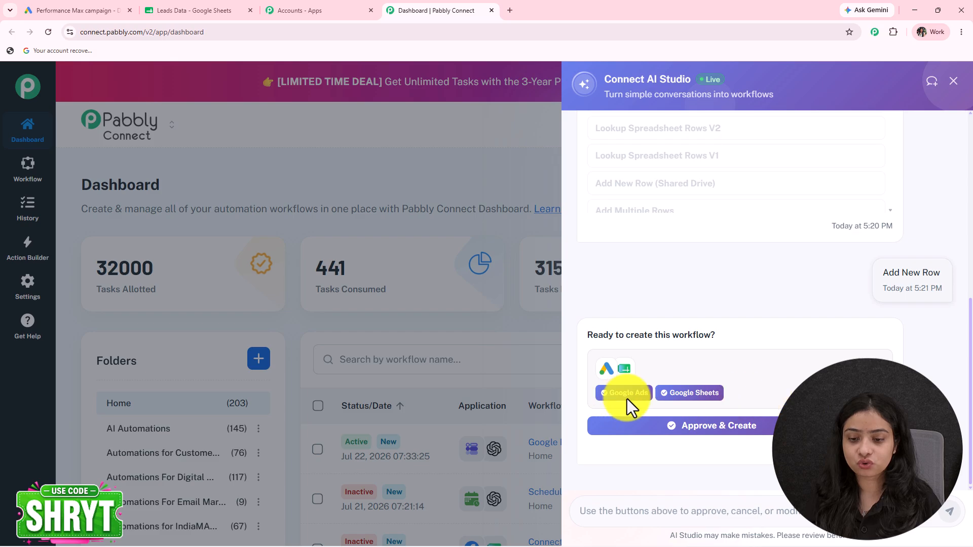
pyautogui.click(695, 431)
# Copy the Google Ads trigger's webhook URL from the new workflow
pyautogui.click(714, 312)
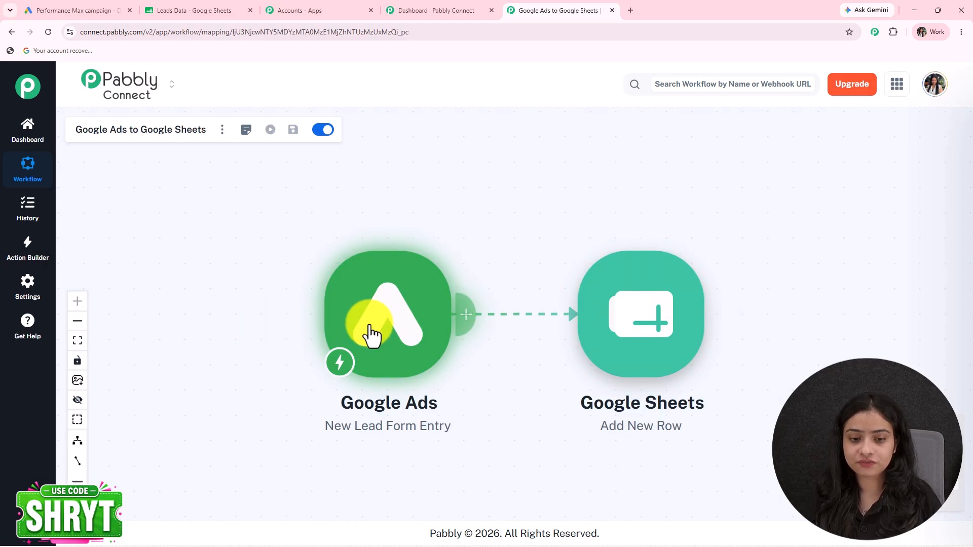
pyautogui.click(371, 334)
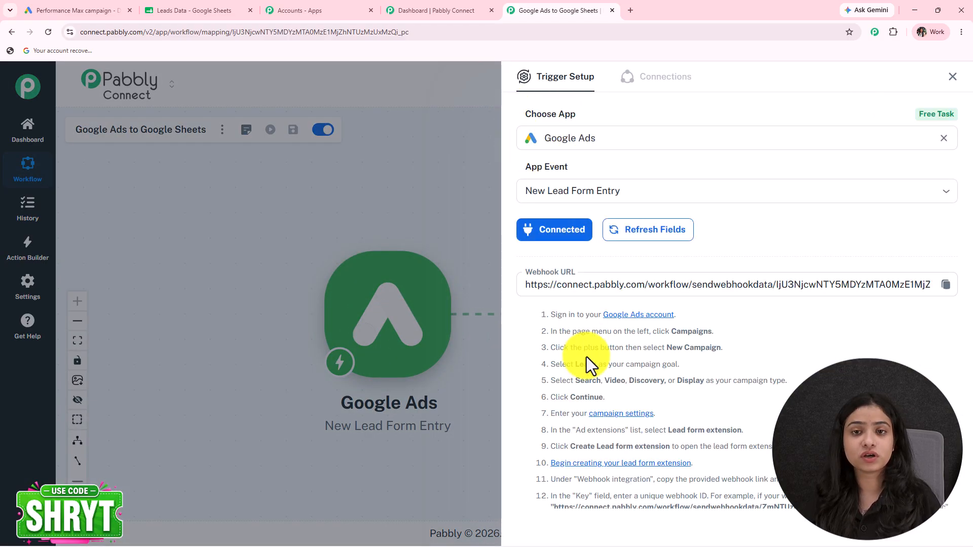
pyautogui.click(946, 285)
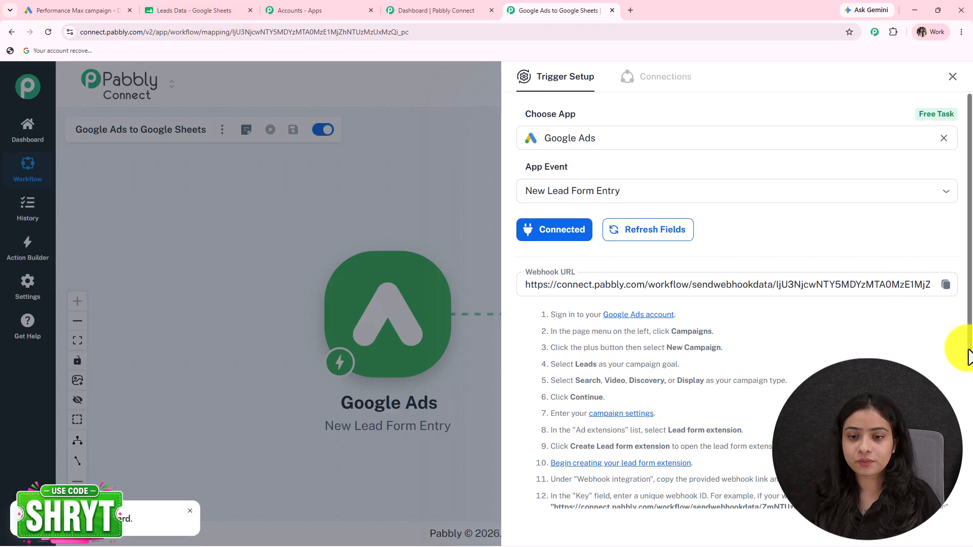
pyautogui.click(41, 13)
# Add Email as a collected contact field on the lead form
pyautogui.scroll(10, 452, 299)
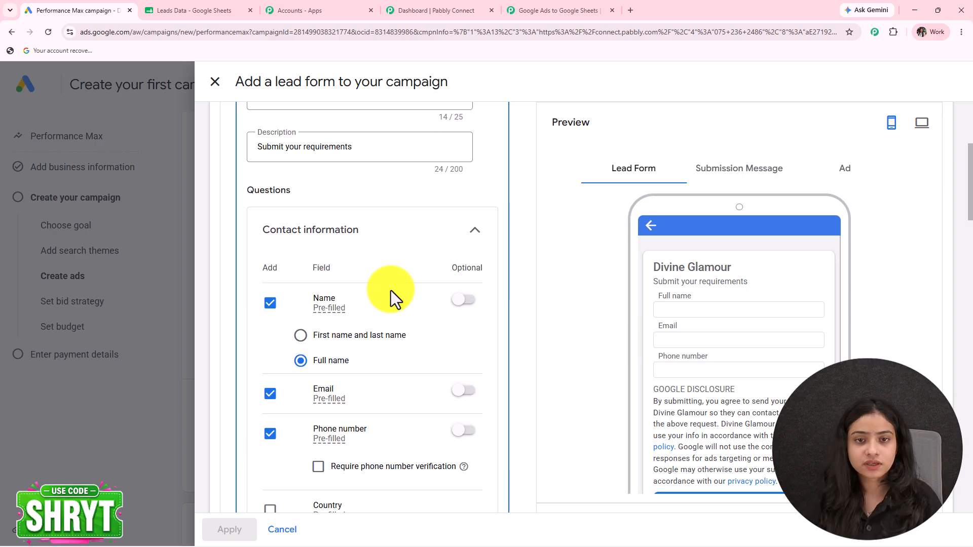
pyautogui.scroll(-3, 390, 291)
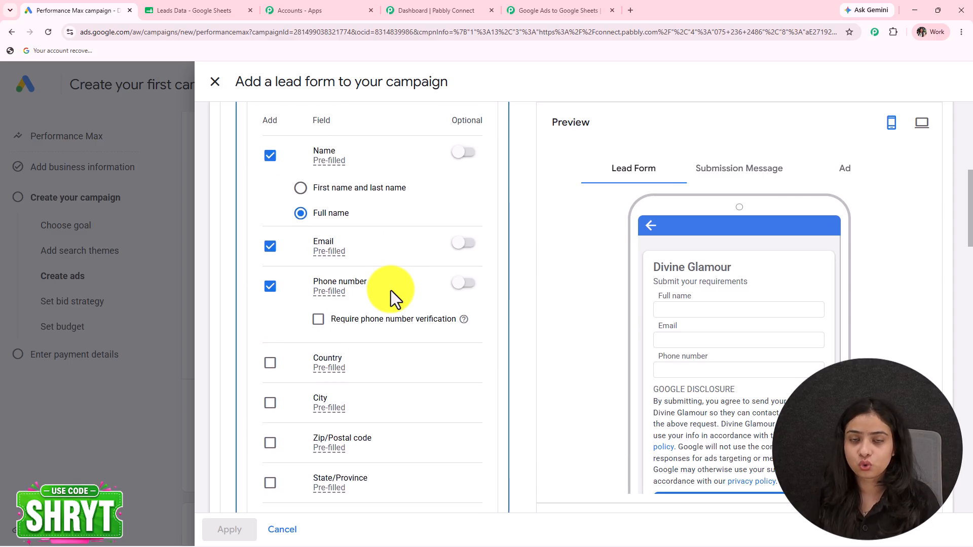
pyautogui.scroll(-8, 391, 291)
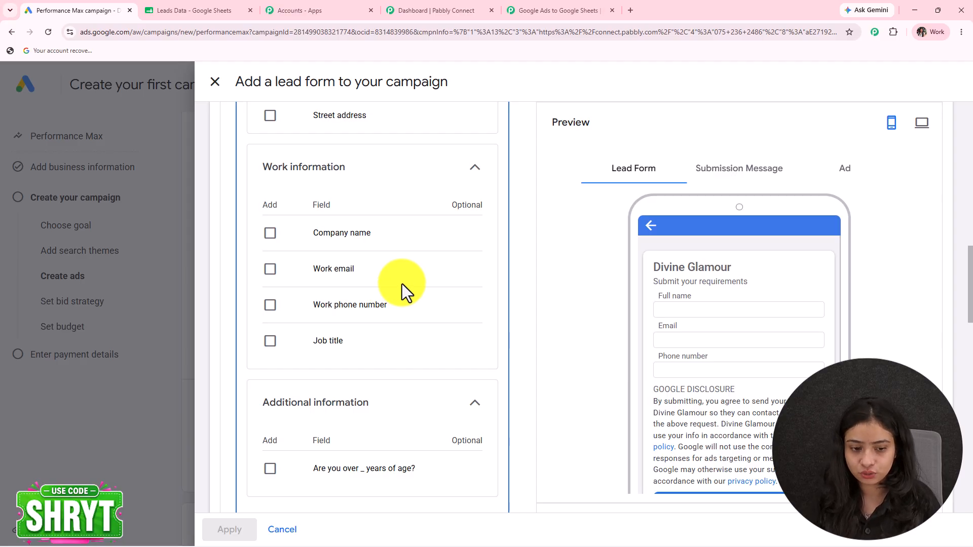
pyautogui.scroll(-4, 403, 286)
pyautogui.scroll(10, 402, 287)
pyautogui.click(269, 142)
pyautogui.scroll(3, 304, 203)
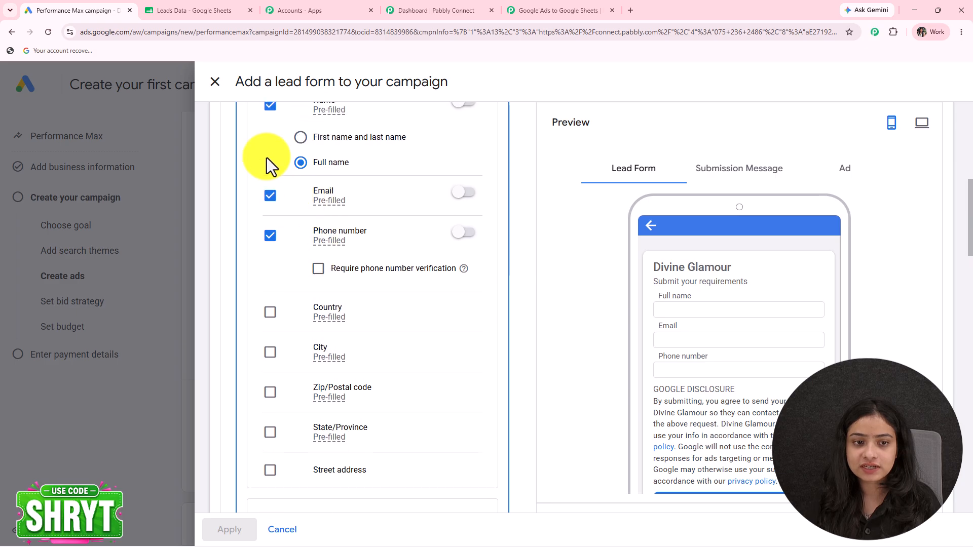
pyautogui.scroll(-15, 373, 375)
pyautogui.scroll(-10, 373, 381)
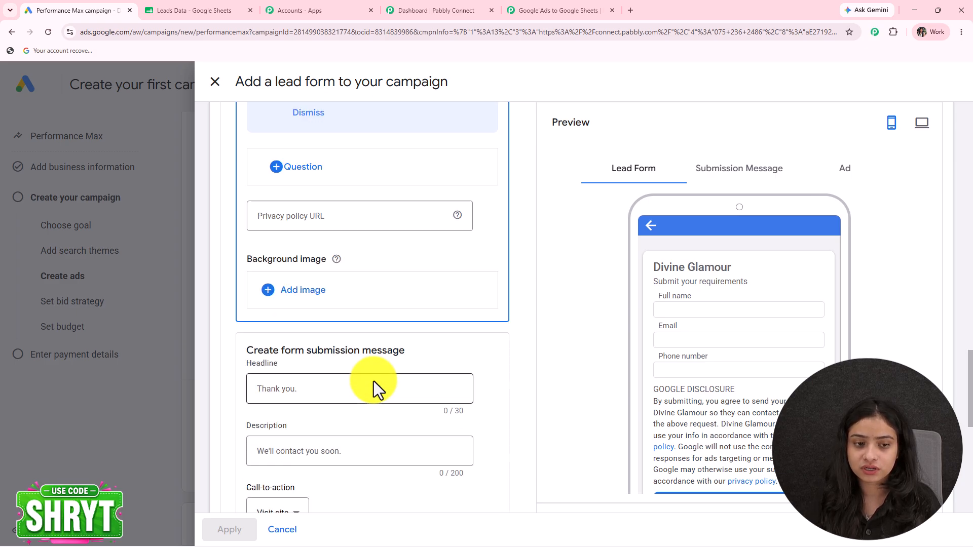
pyautogui.scroll(-3, 321, 342)
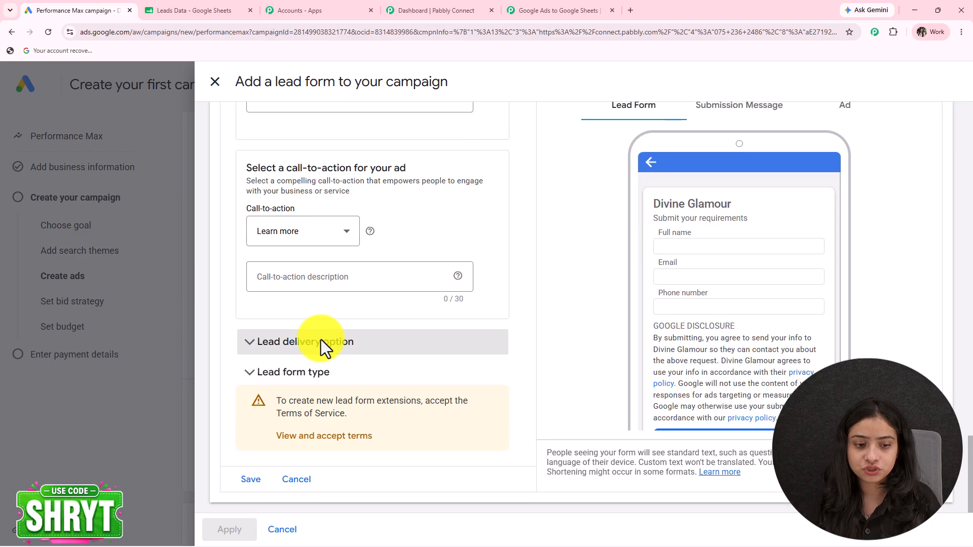
# Set lead delivery to the pasted Pabbly webhook URL with key 'Test'
pyautogui.click(320, 344)
pyautogui.scroll(-2, 319, 347)
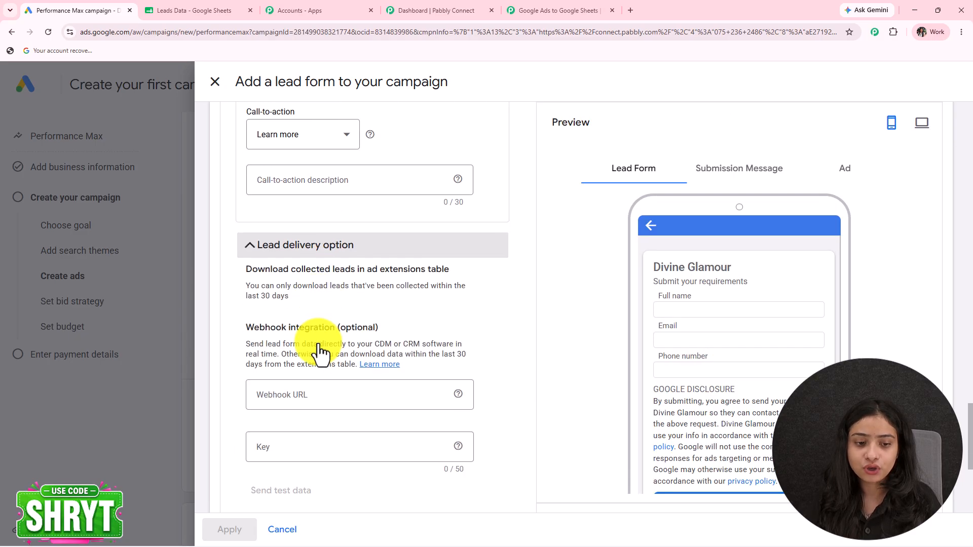
pyautogui.scroll(-3, 299, 253)
pyautogui.click(302, 243)
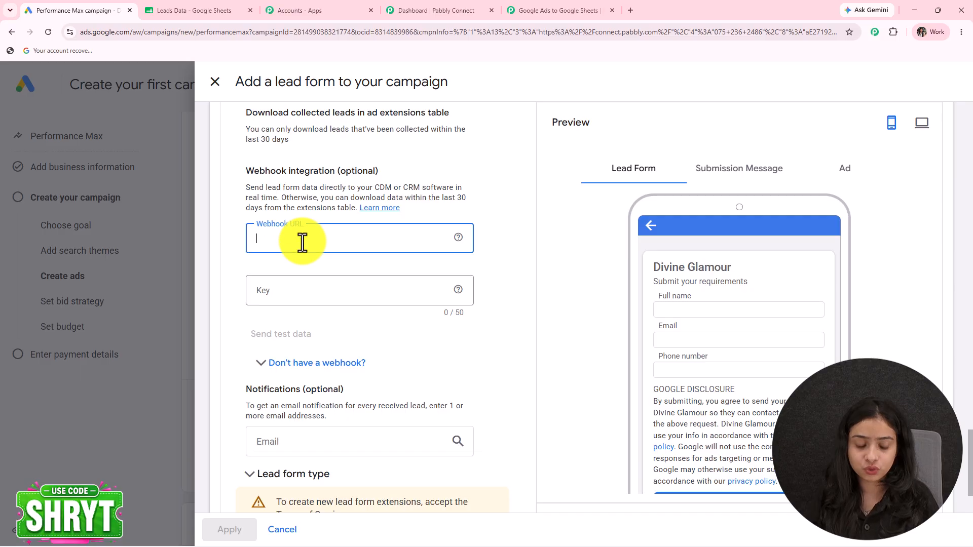
pyautogui.hotkey('ctrl', 'v')
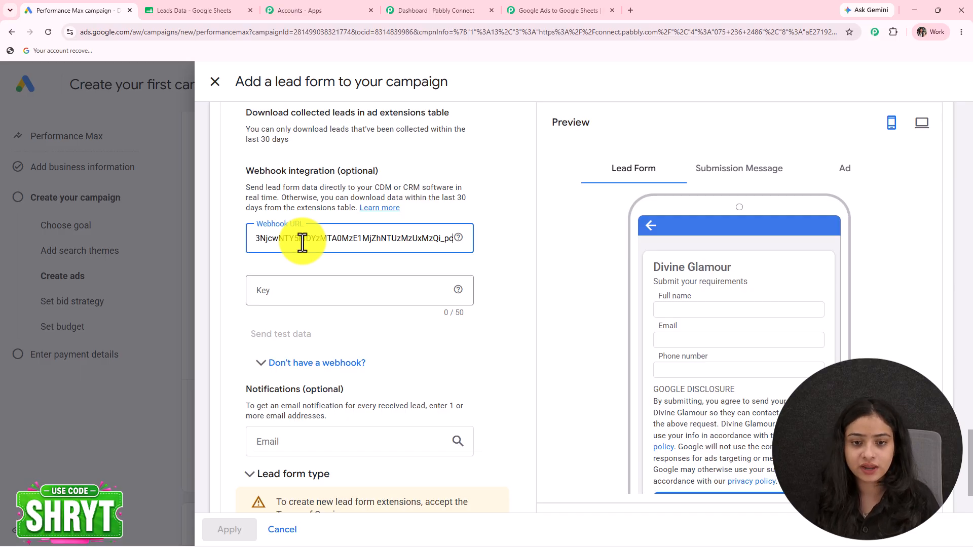
pyautogui.click(269, 297)
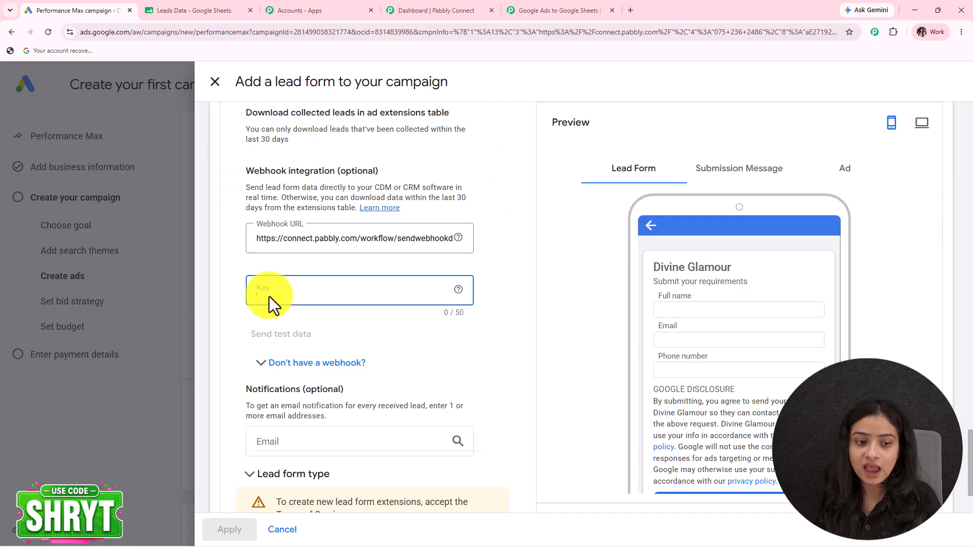
pyautogui.write('Test')
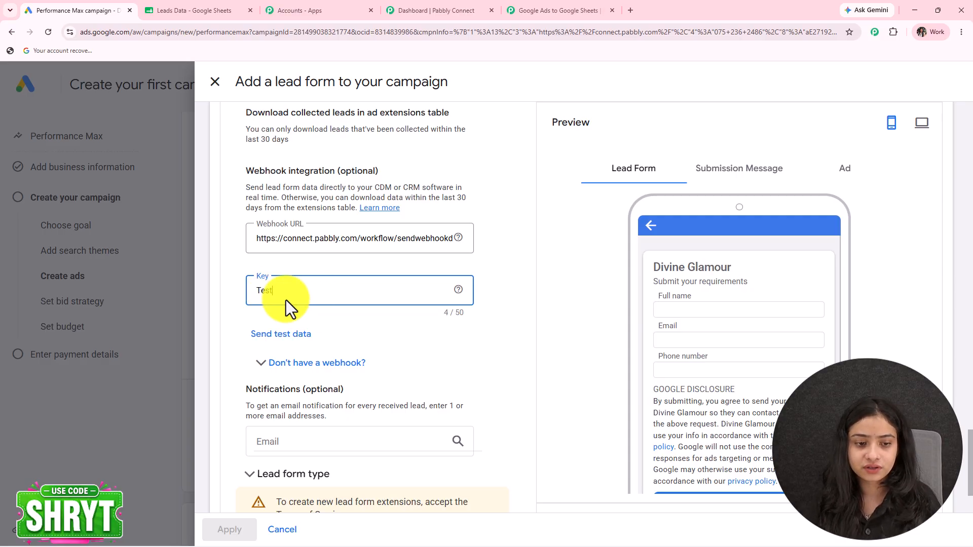
# Send test lead data to the Pabbly webhook
pyautogui.scroll(-2, 382, 347)
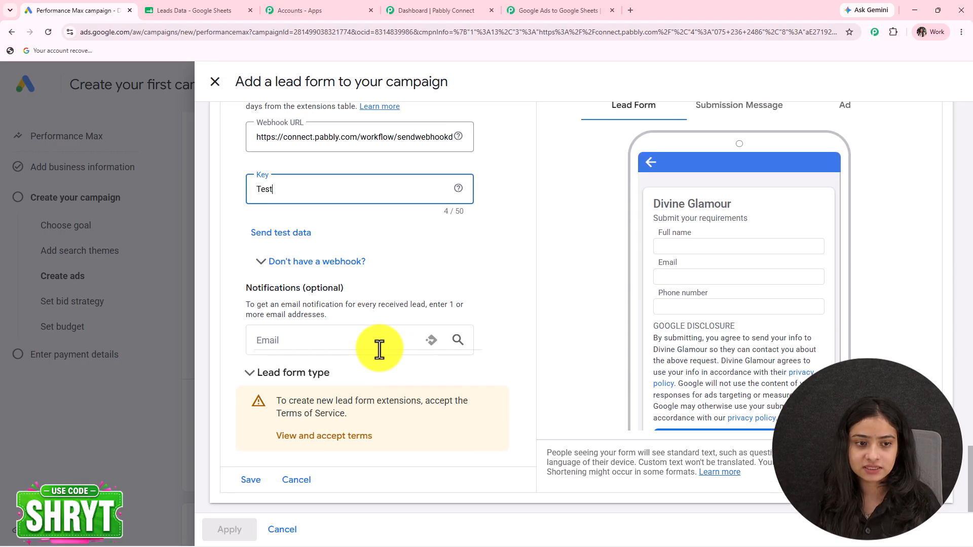
pyautogui.click(288, 239)
pyautogui.click(547, 10)
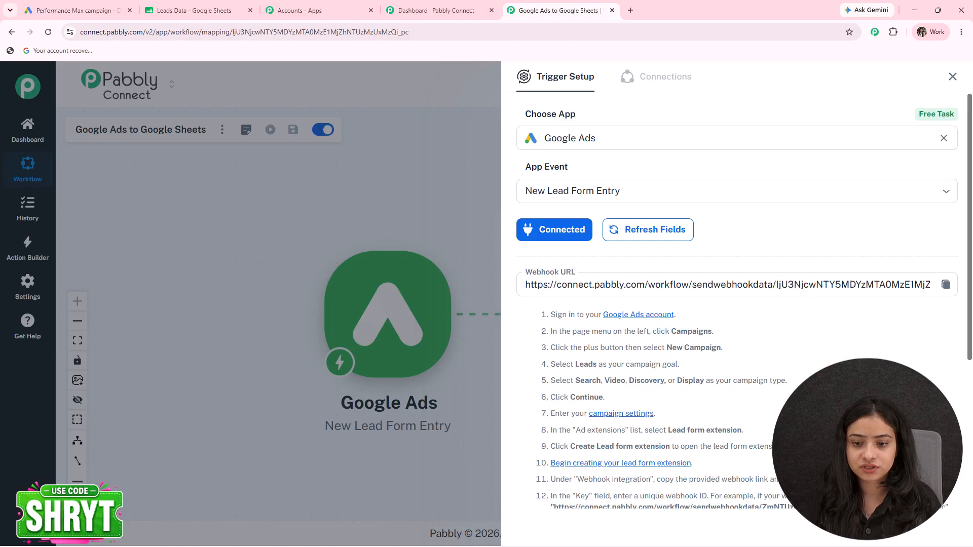
pyautogui.scroll(-5, 848, 365)
pyautogui.click(576, 449)
pyautogui.scroll(-4, 741, 370)
pyautogui.scroll(1, 741, 370)
pyautogui.moveTo(837, 258); pyautogui.dragTo(728, 290)
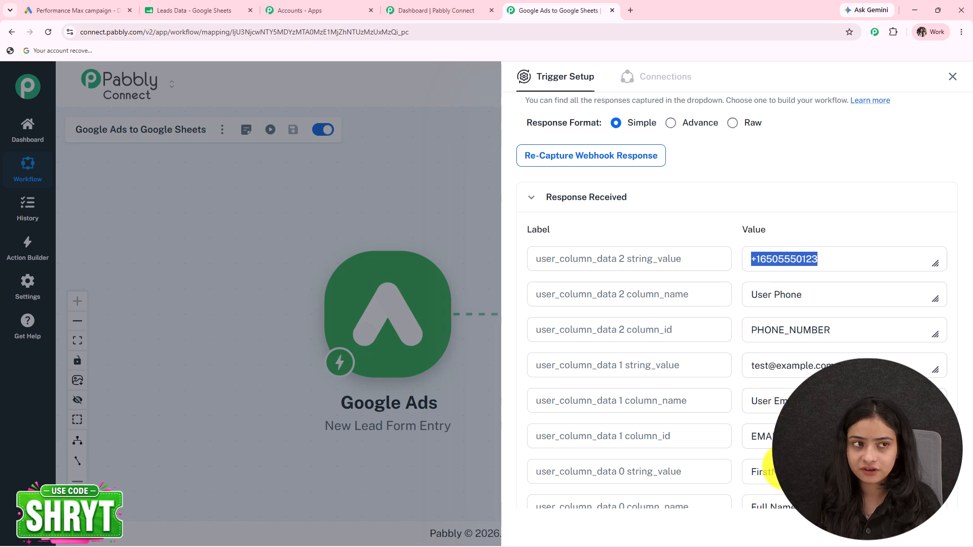
# Confirm the test data was sent in Google Ads, then close the trigger setup panel
pyautogui.click(71, 10)
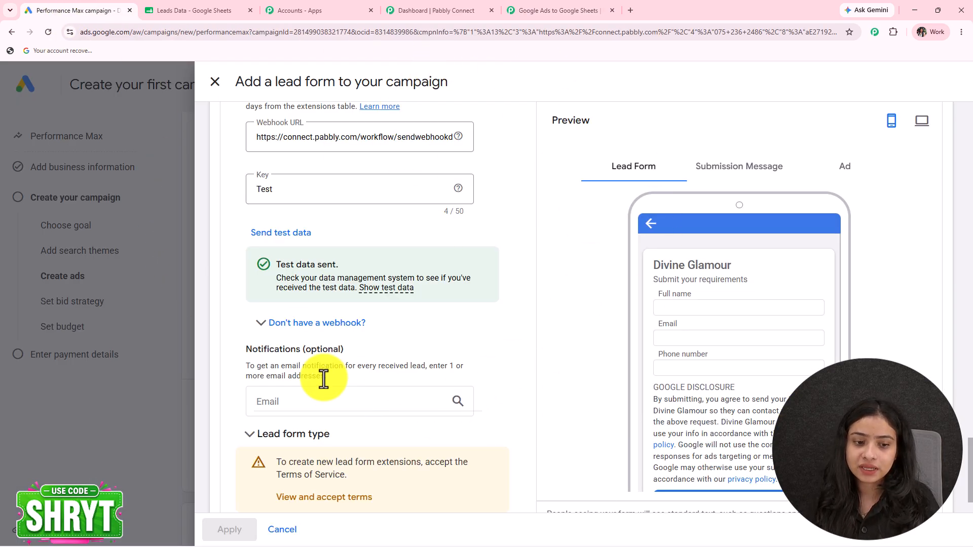
pyautogui.click(567, 10)
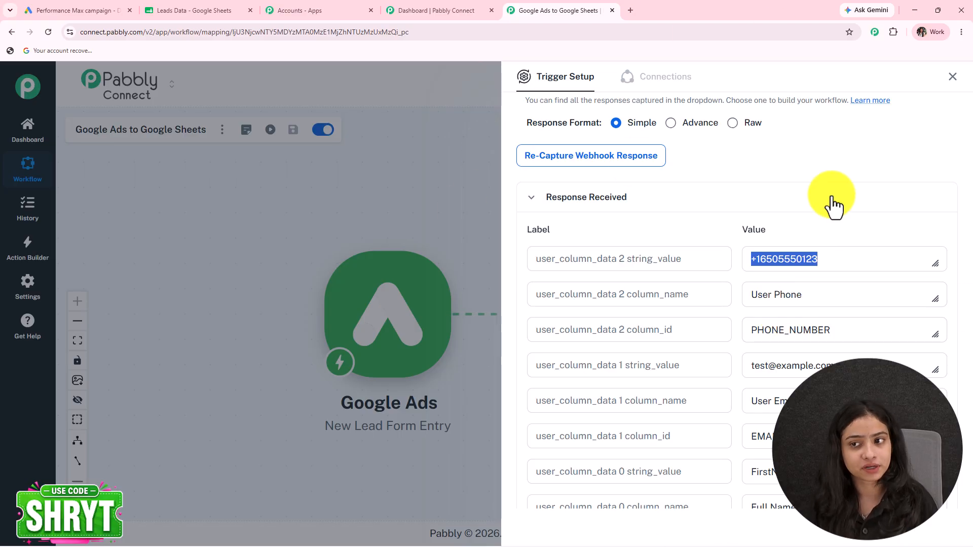
pyautogui.click(952, 76)
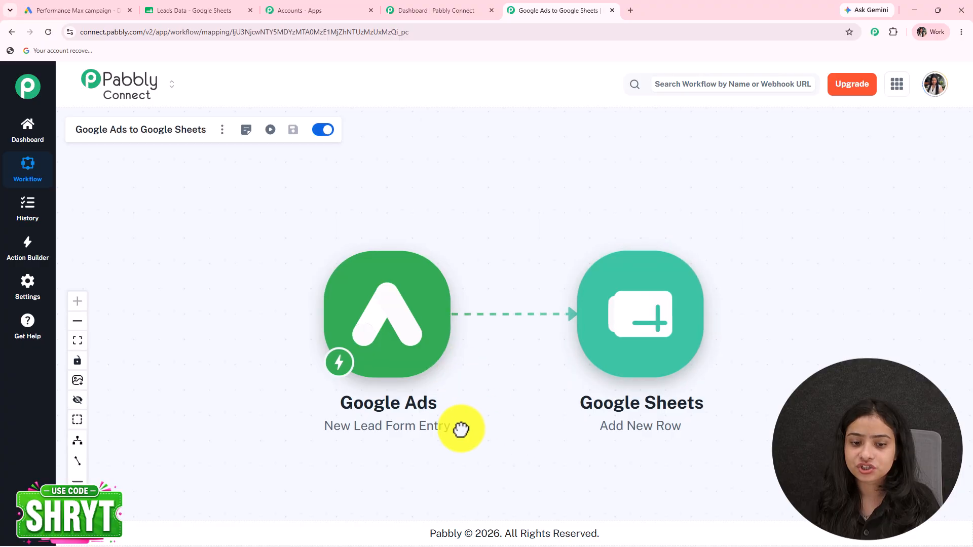
pyautogui.moveTo(619, 313)
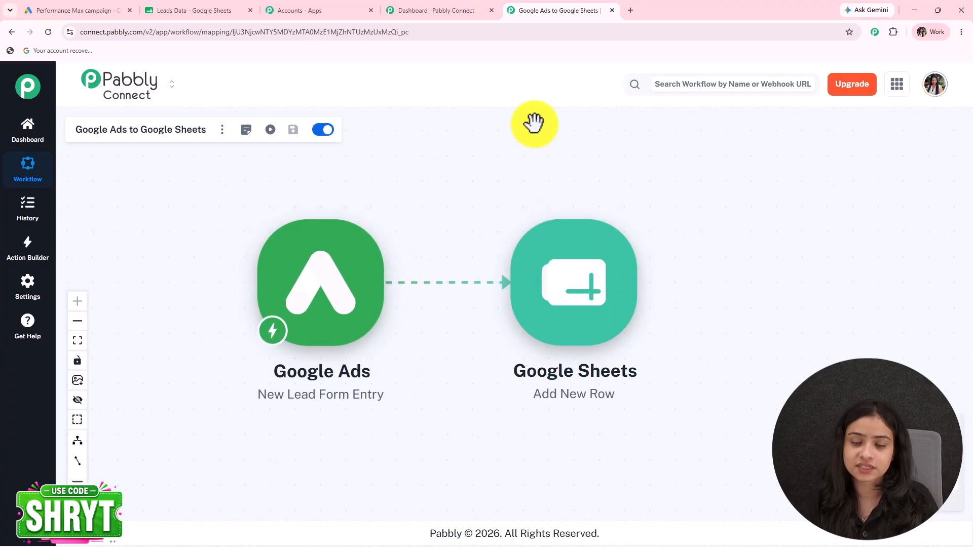
# Add a new Google Sheets connection to the Add New Row step by signing in with Google
pyautogui.click(549, 296)
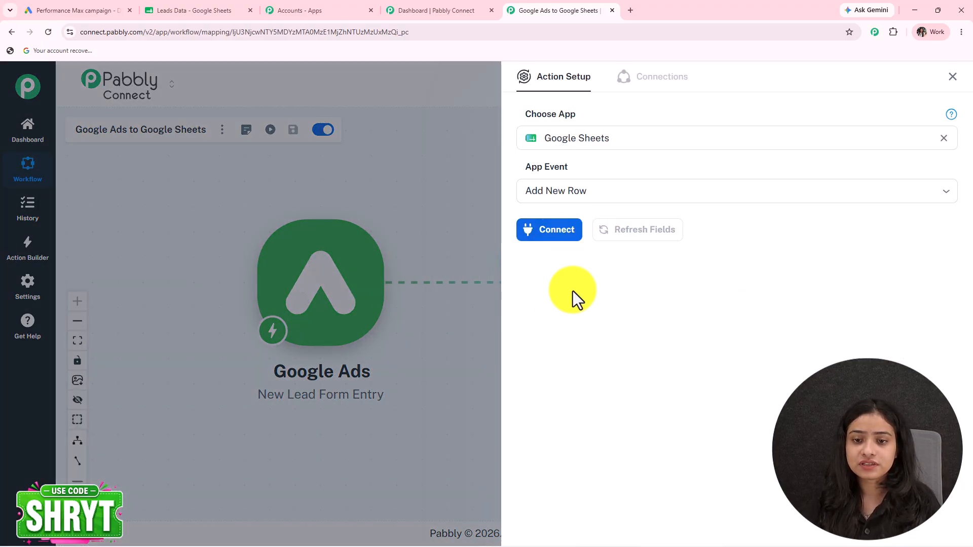
pyautogui.click(185, 9)
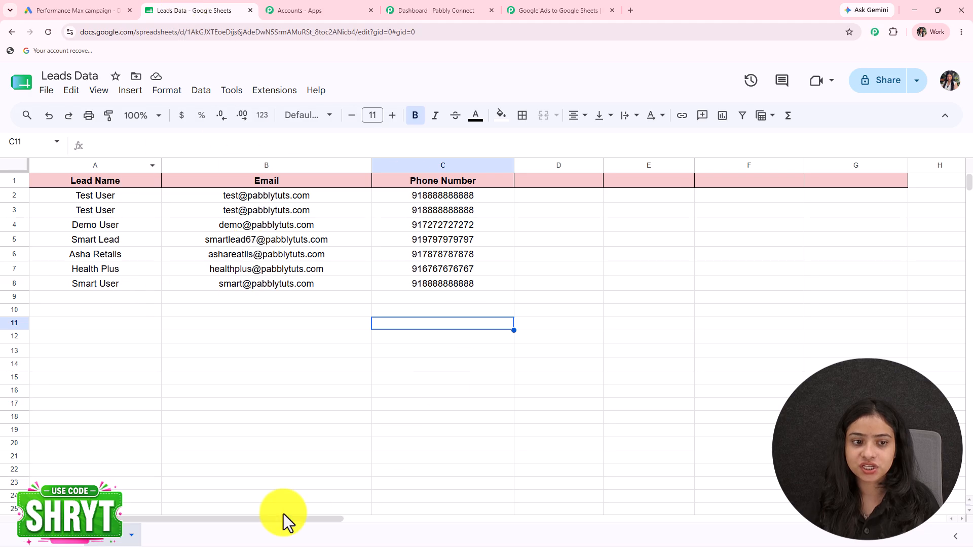
pyautogui.click(553, 11)
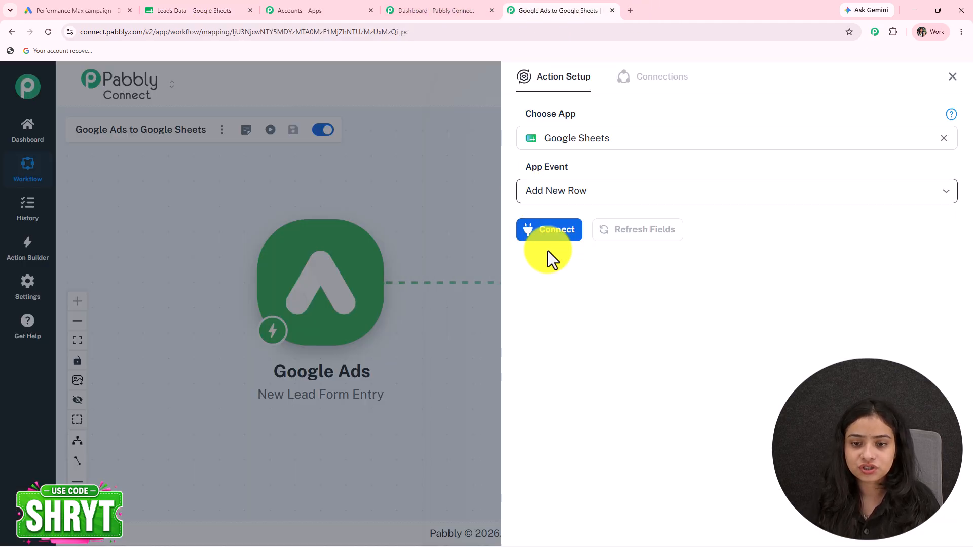
pyautogui.click(560, 234)
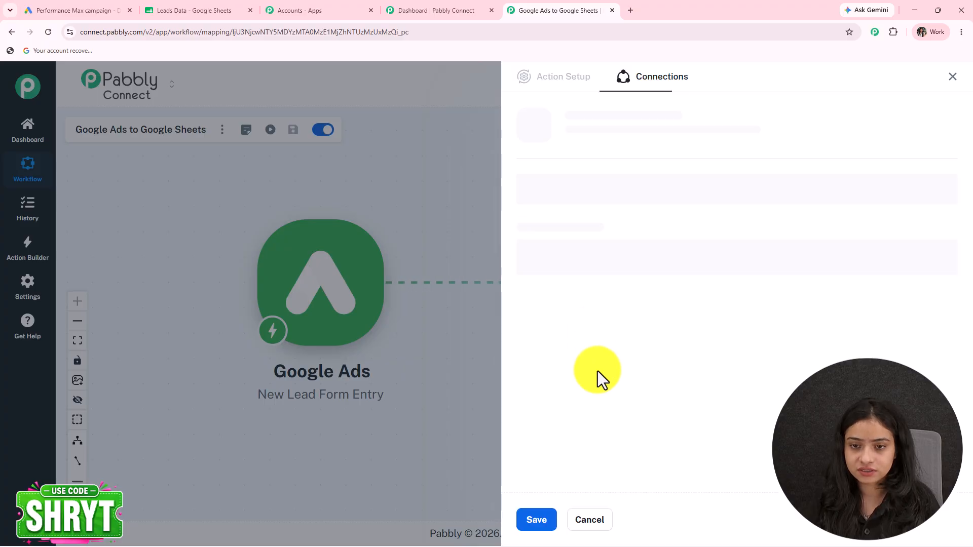
pyautogui.click(522, 172)
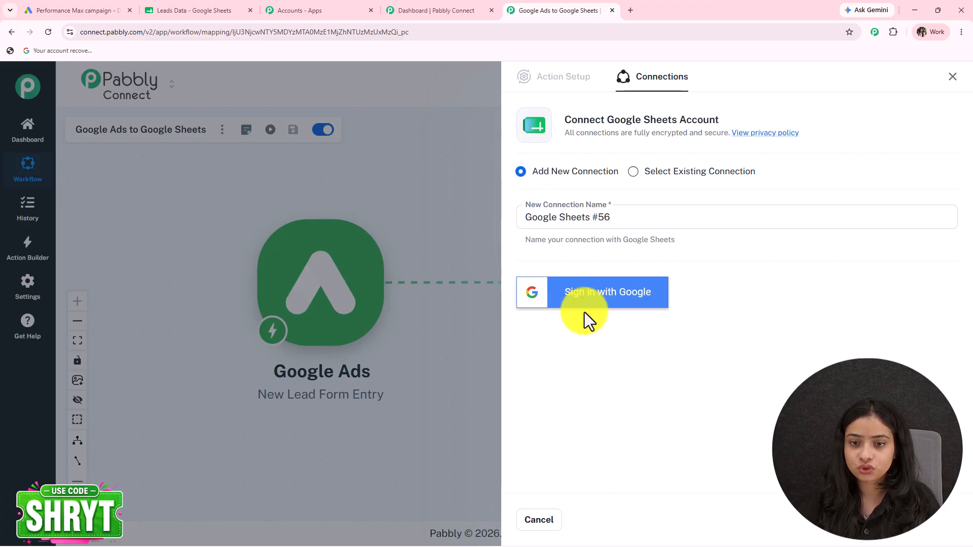
pyautogui.click(617, 319)
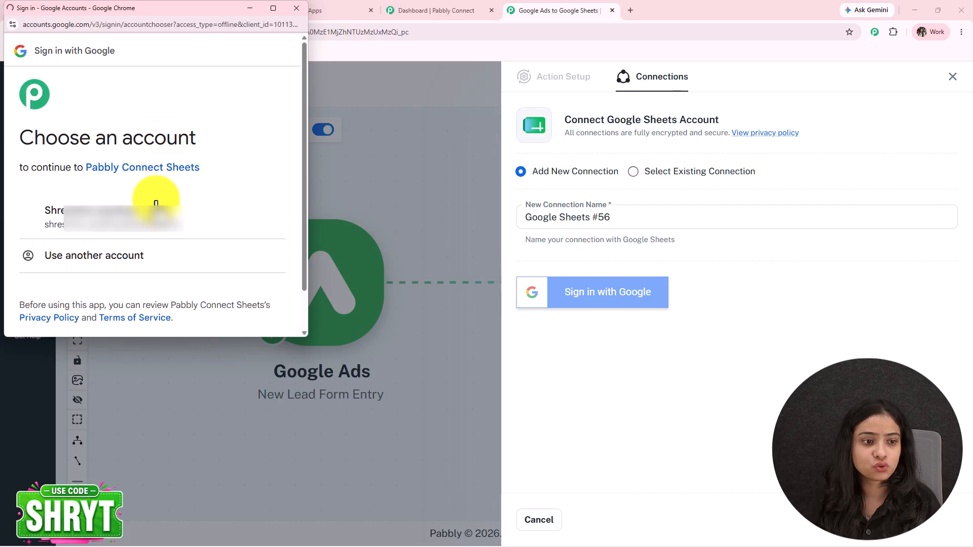
pyautogui.click(132, 223)
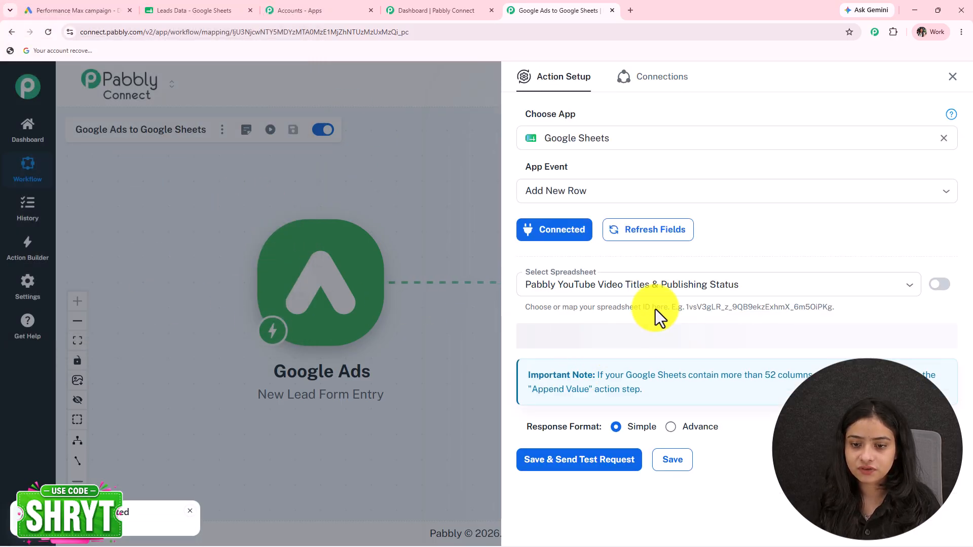
# Choose the Leads Data spreadsheet, Sheet1, as the Add New Row target and load its columns
pyautogui.scroll(-1, 654, 302)
pyautogui.click(631, 213)
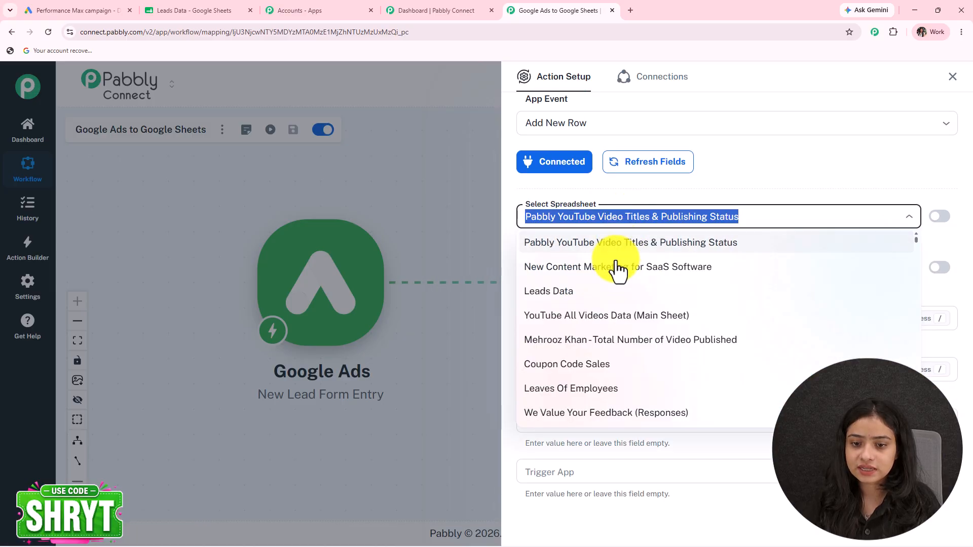
pyautogui.click(218, 10)
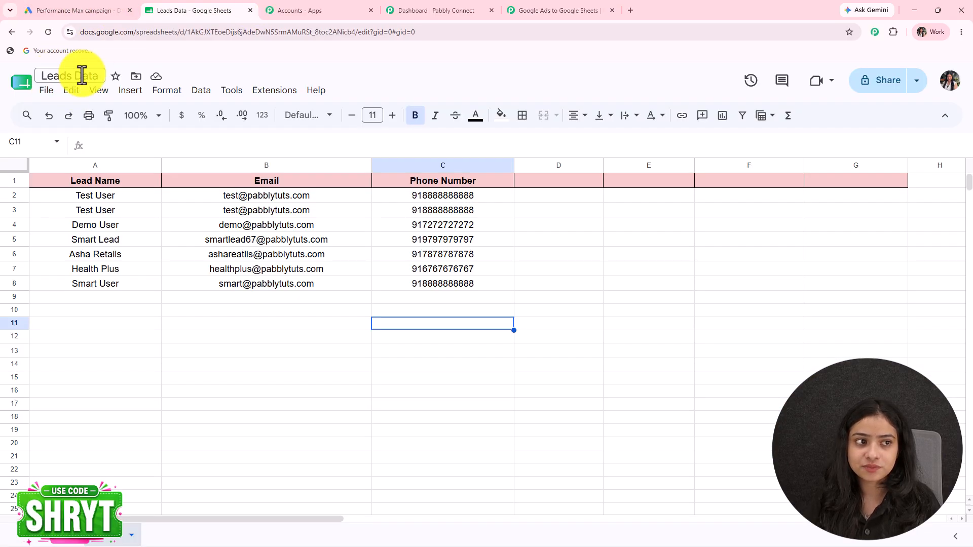
pyautogui.click(579, 9)
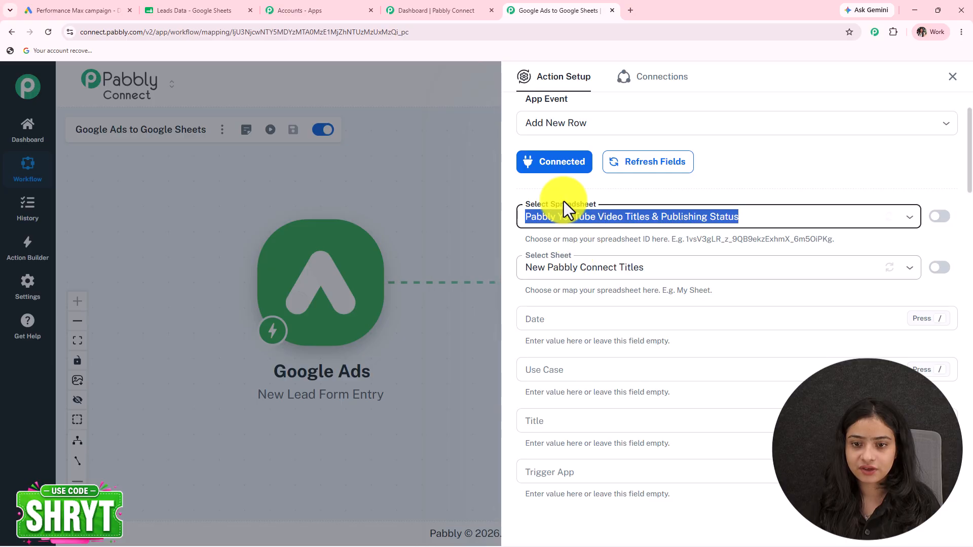
pyautogui.click(768, 221)
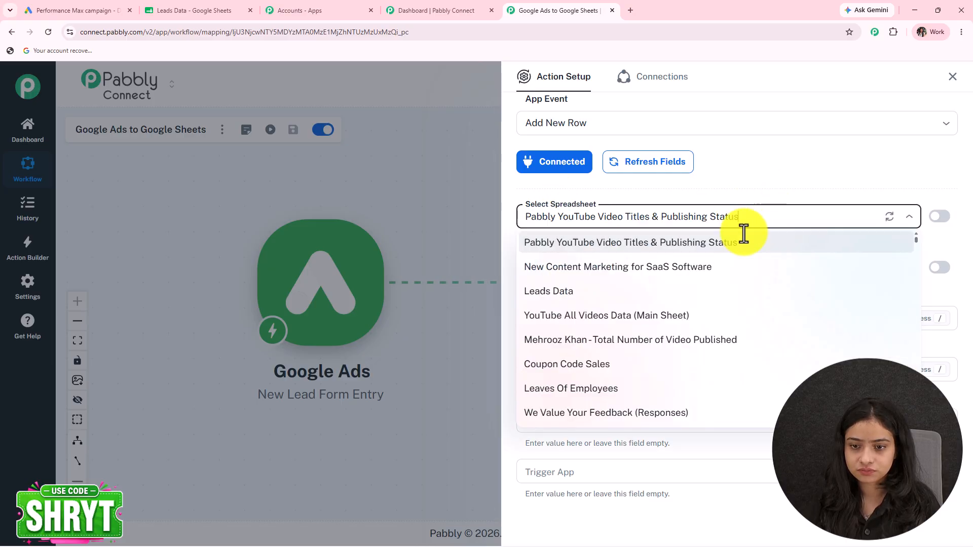
pyautogui.click(588, 299)
pyautogui.scroll(-3, 558, 226)
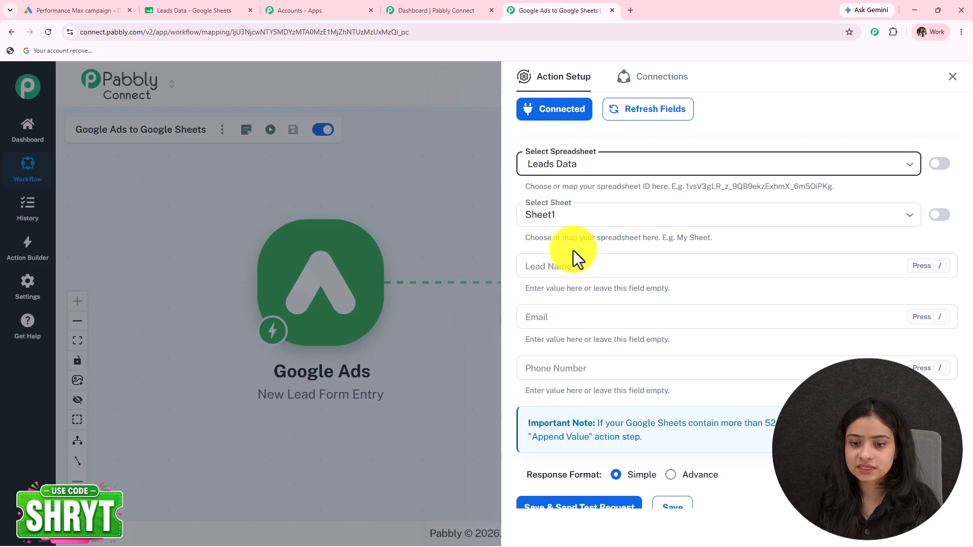
pyautogui.click(217, 10)
pyautogui.click(530, 8)
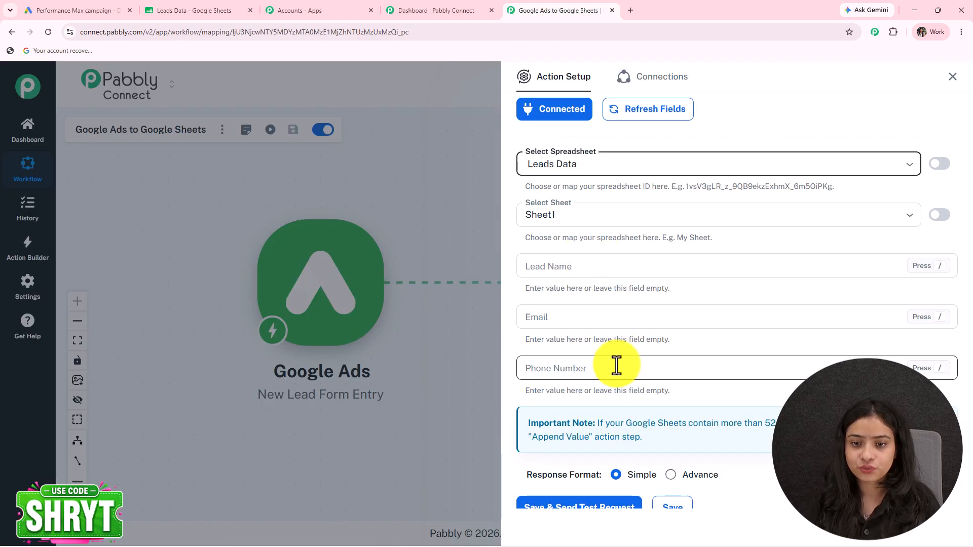
pyautogui.scroll(-1, 598, 304)
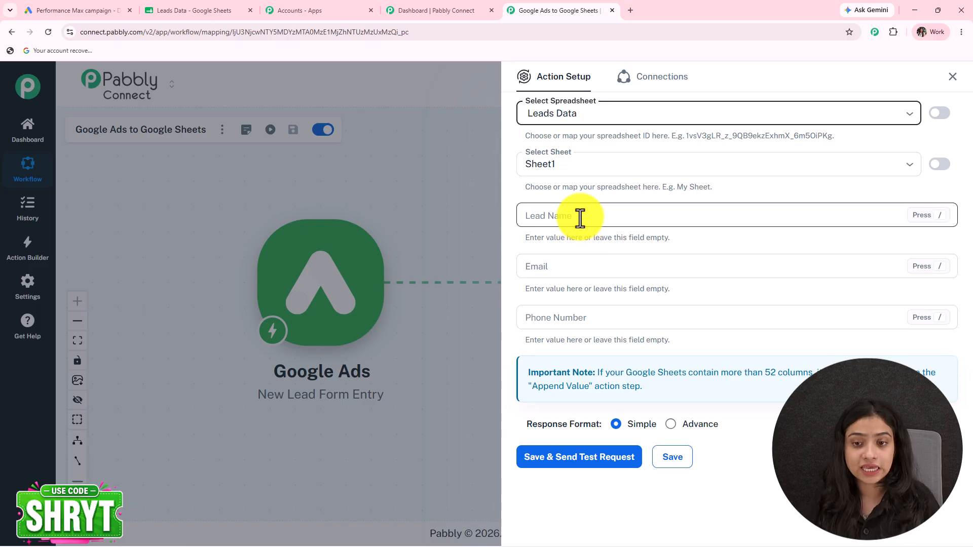
# Map the Google Ads lead's full name (user_column_data 0 string_value) into Lead Name
pyautogui.click(580, 218)
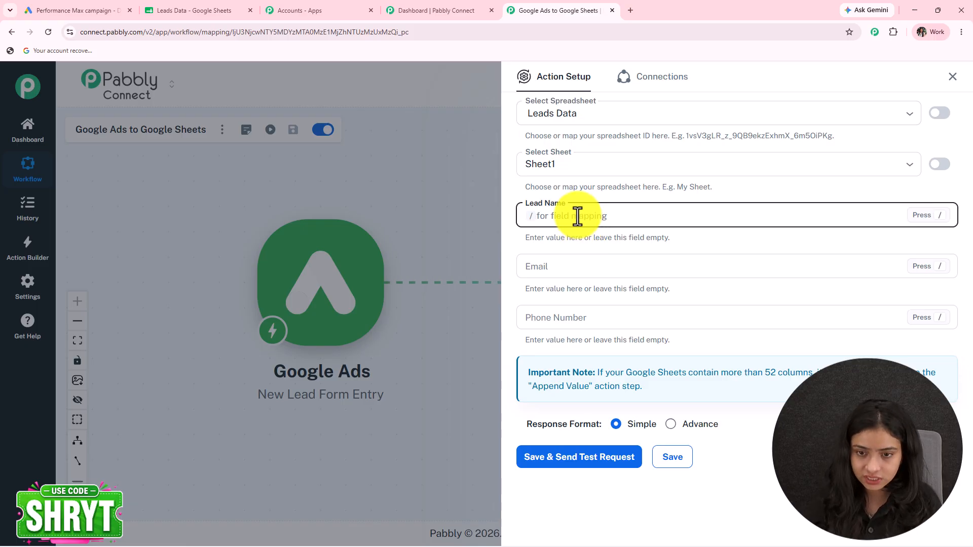
pyautogui.write('/')
pyautogui.click(583, 290)
pyautogui.scroll(-1, 676, 370)
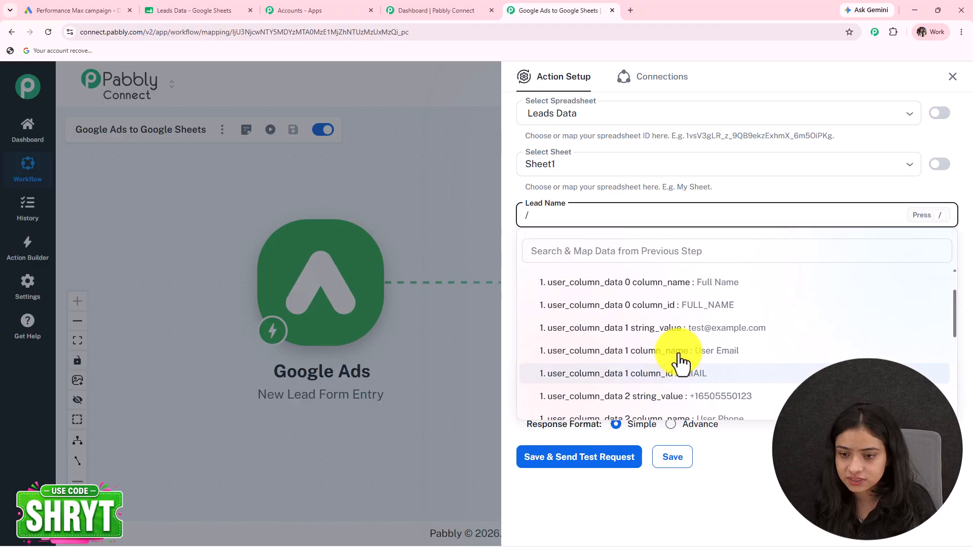
pyautogui.scroll(1, 710, 340)
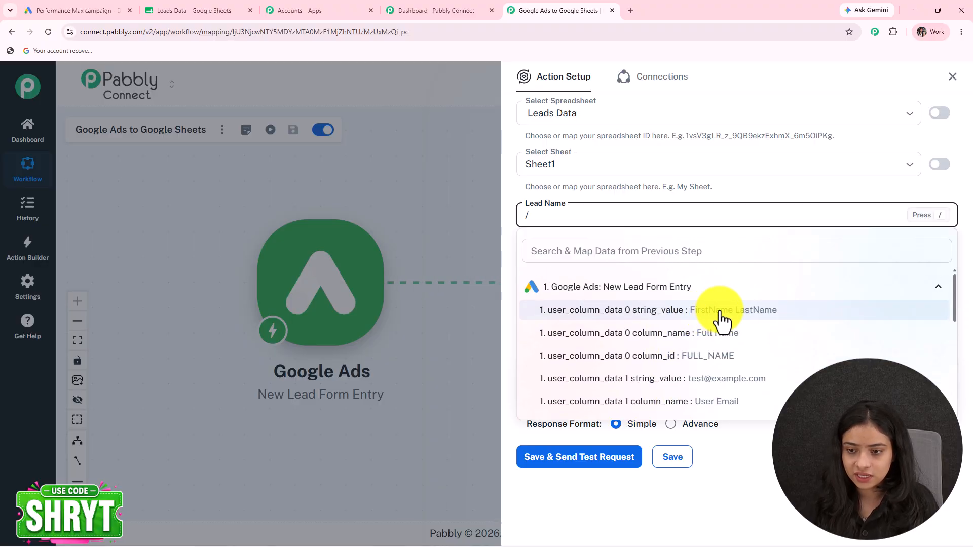
pyautogui.click(719, 314)
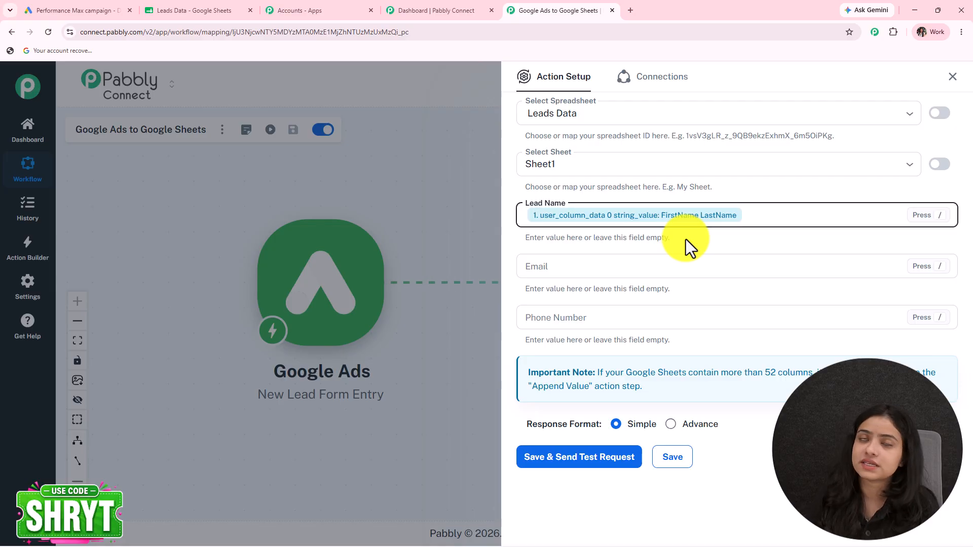
# Map the lead's email and phone number values into the Email and Phone Number fields
pyautogui.click(600, 267)
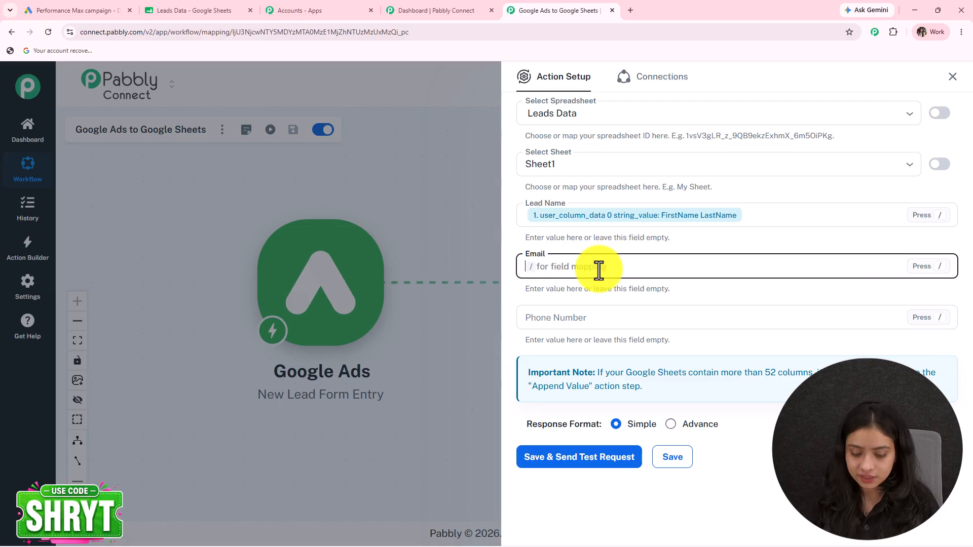
pyautogui.press('/')
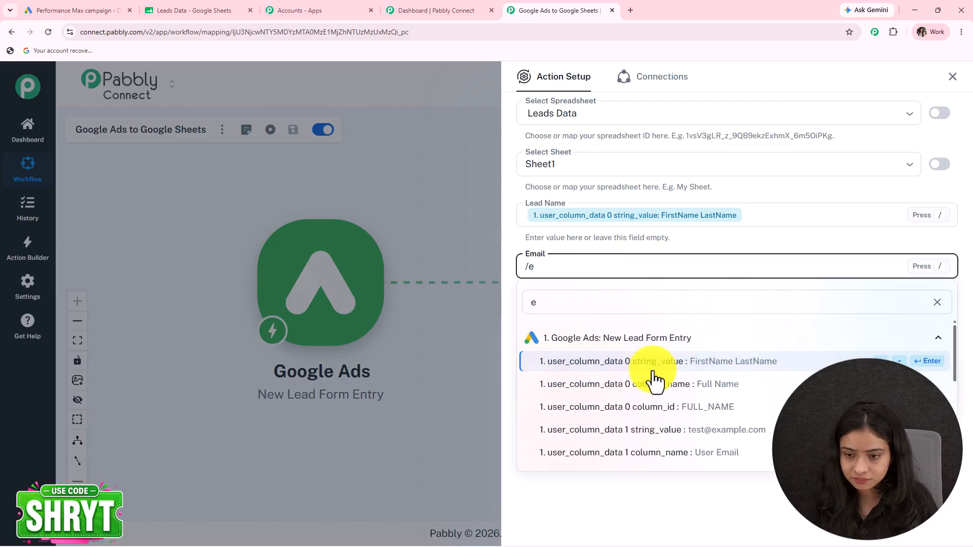
pyautogui.click(604, 376)
pyautogui.click(582, 317)
pyautogui.press('/')
pyautogui.write('ph')
pyautogui.press('BackSpace')
pyautogui.press('BackSpace')
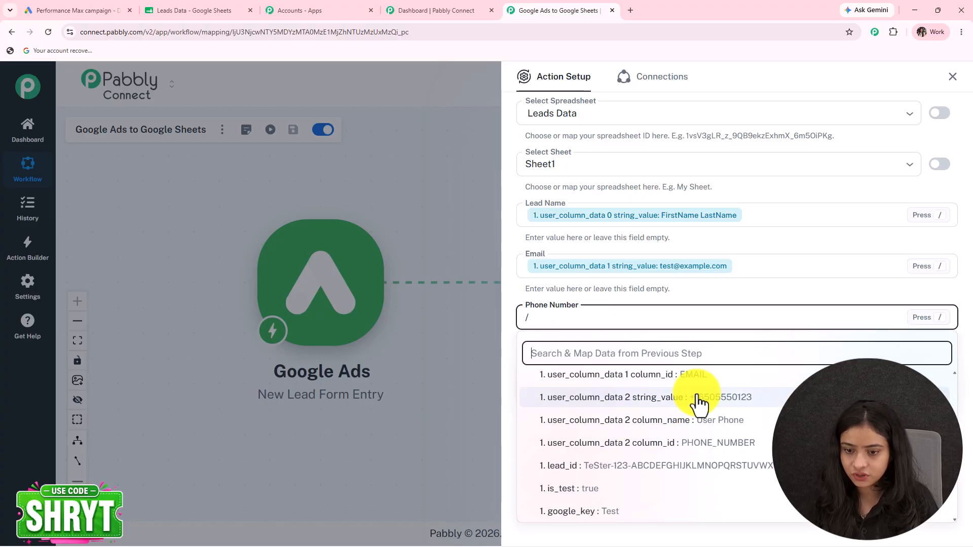
pyautogui.click(699, 402)
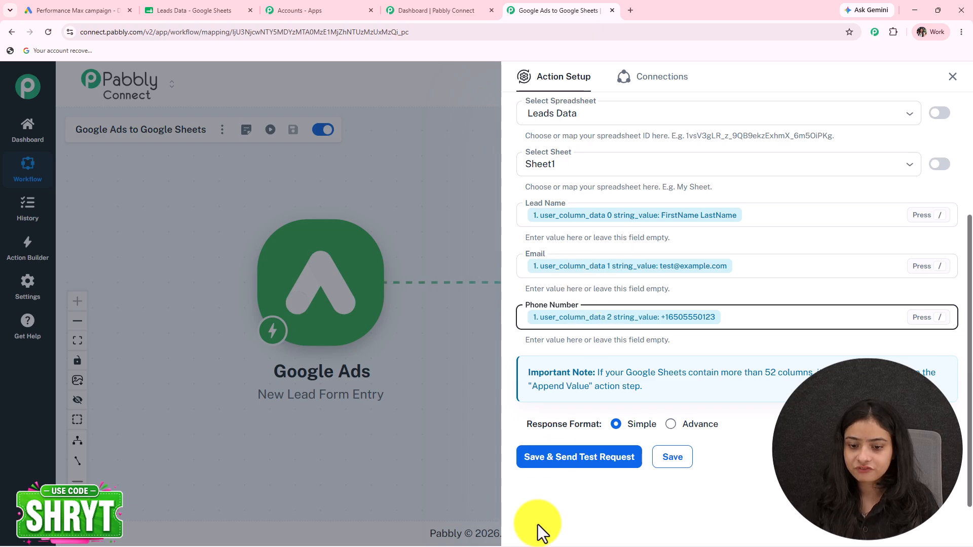
# Save the Add New Row step, send a test lead, and confirm the response shows tableRange Sheet1!A1:C8
pyautogui.click(572, 459)
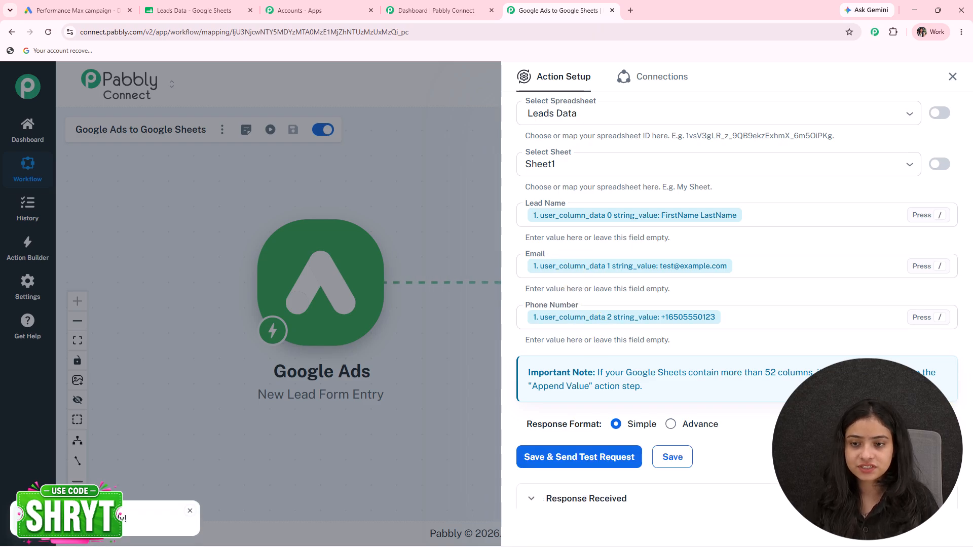
pyautogui.scroll(-5, 821, 370)
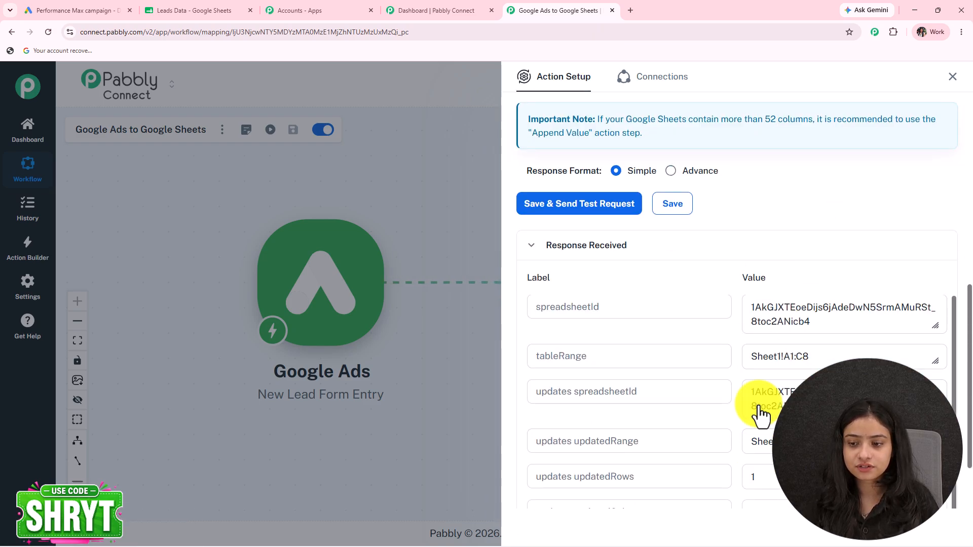
pyautogui.moveTo(831, 355); pyautogui.dragTo(724, 355)
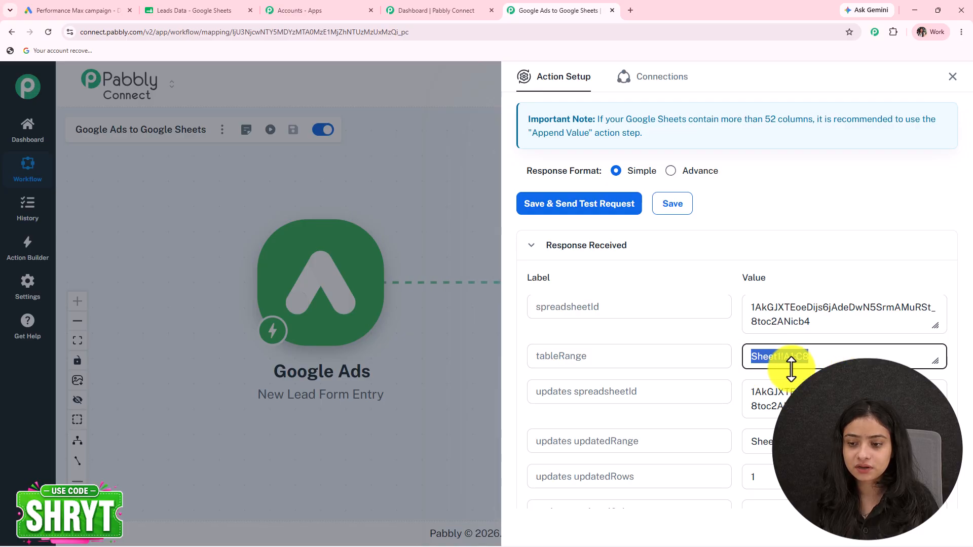
pyautogui.click(167, 10)
pyautogui.click(120, 336)
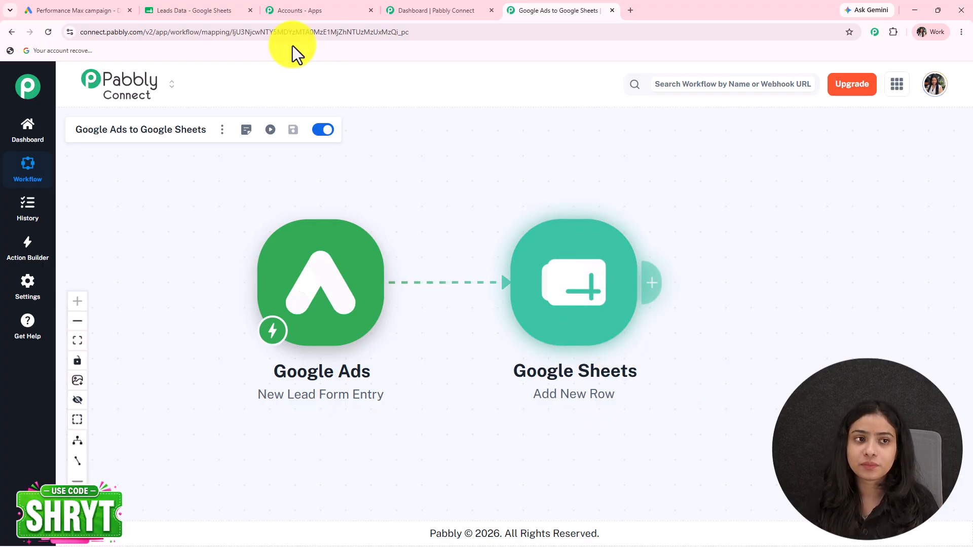
# Check that the test lead appears as row 9 in the Leads Data sheet
pyautogui.click(213, 10)
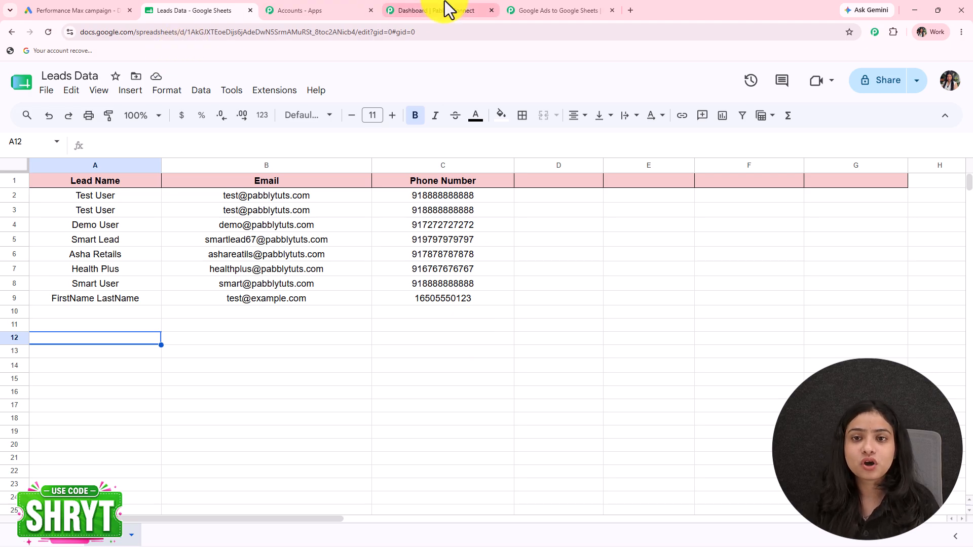
pyautogui.click(561, 4)
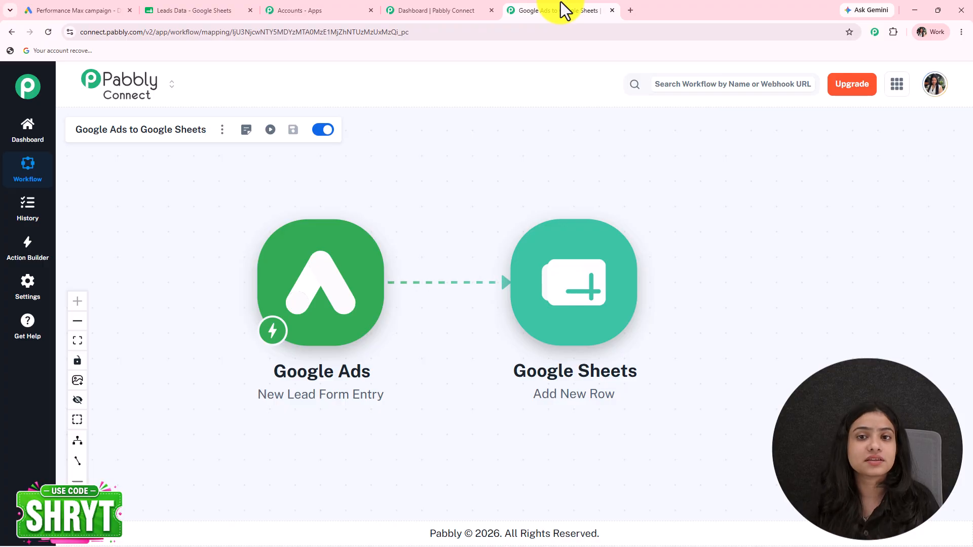
# View the 'Google Ads to Google Sheets' workflow with the lead-form trigger feeding Add New Row
pyautogui.moveTo(652, 334)
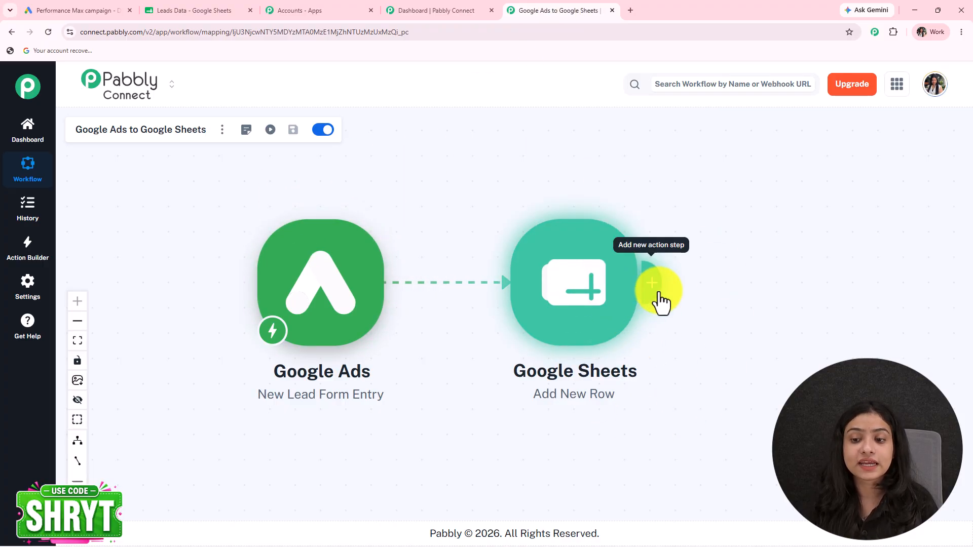